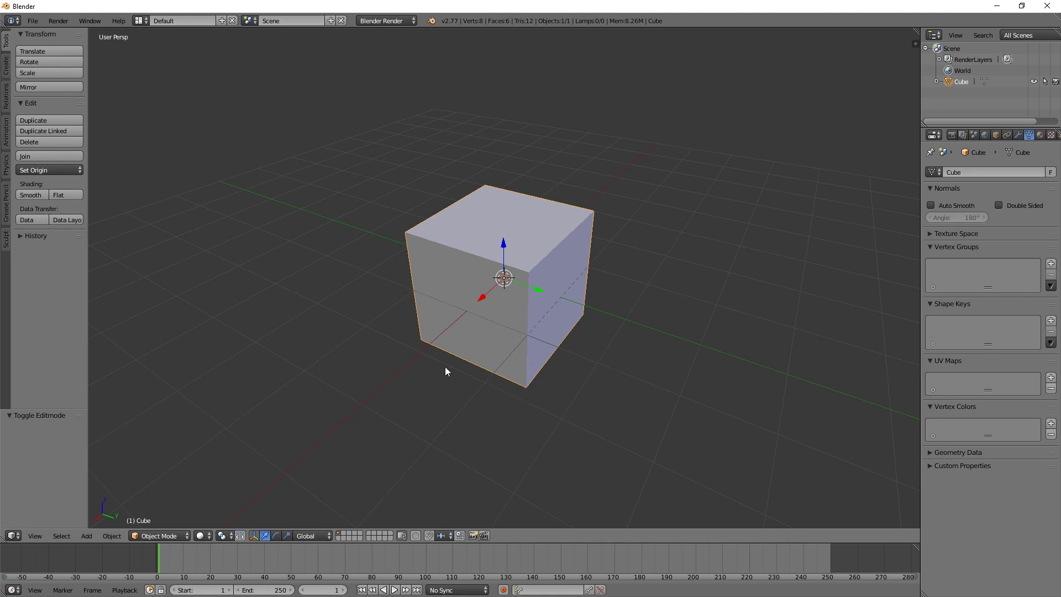
middle_click_drag(397, 369, 363, 369)
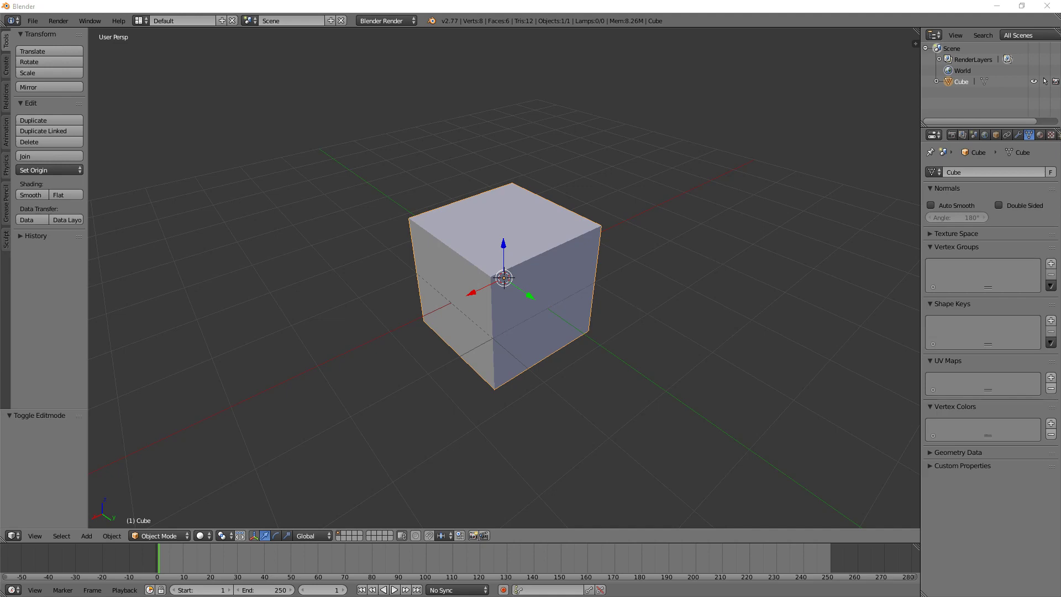
key("alt+Tab")
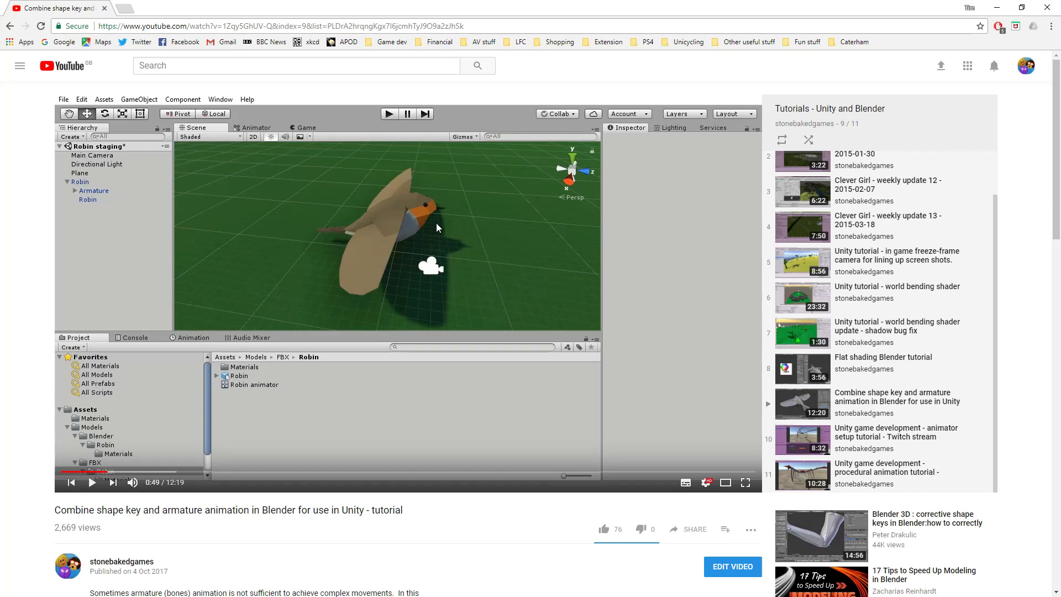
key("alt+Tab")
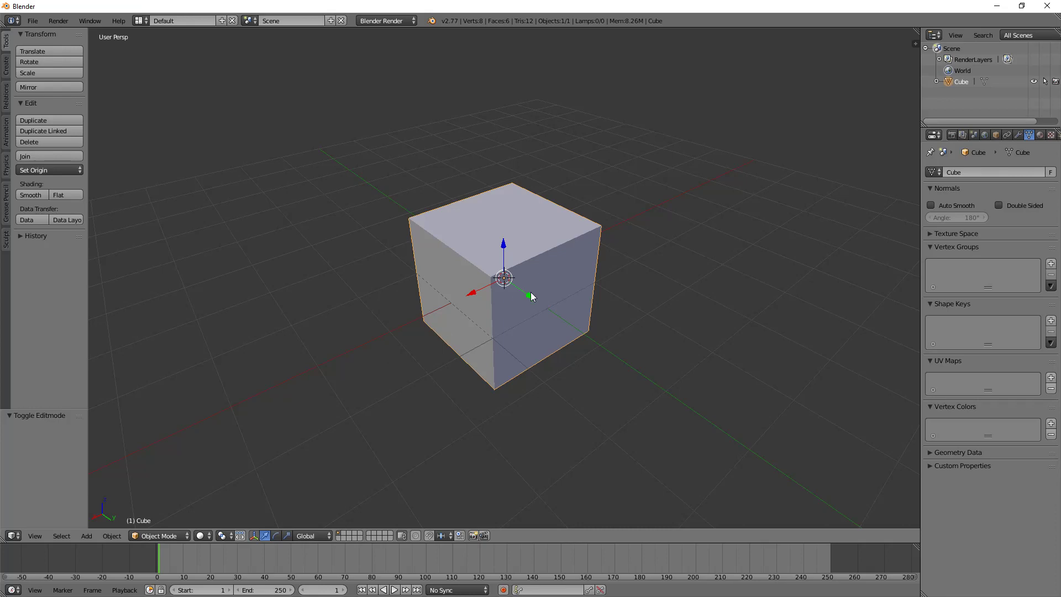
mouse_move(381, 283)
middle_mouse_down()
mouse_move(412, 351)
mouse_move(422, 247)
mouse_move(382, 280)
middle_mouse_up()
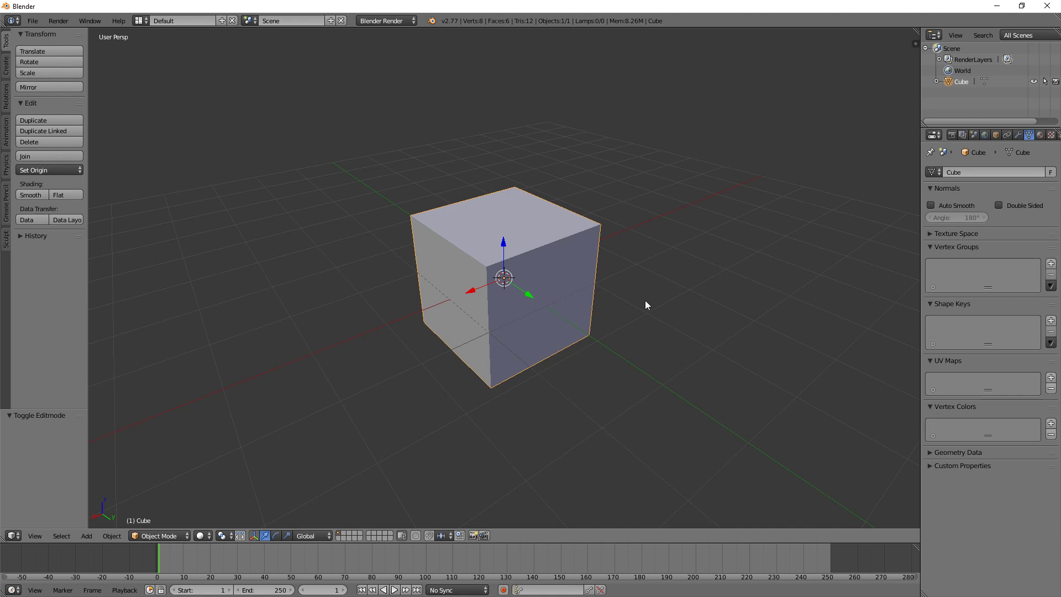
Step: Add a basis shape key and two further shape keys to the cube
middle_click_drag(625, 334, 638, 312)
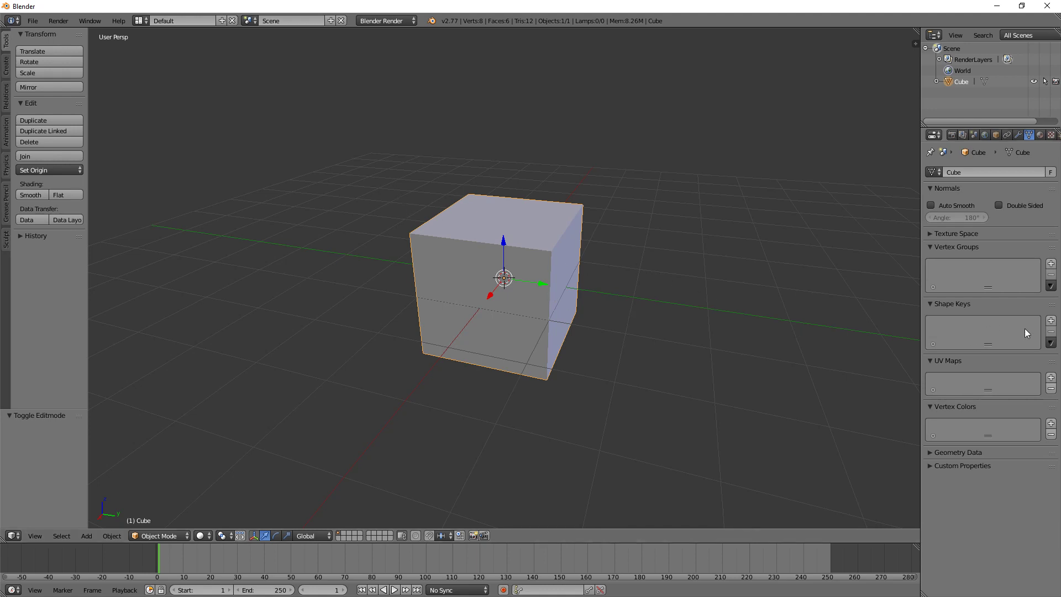
left_click(1051, 320)
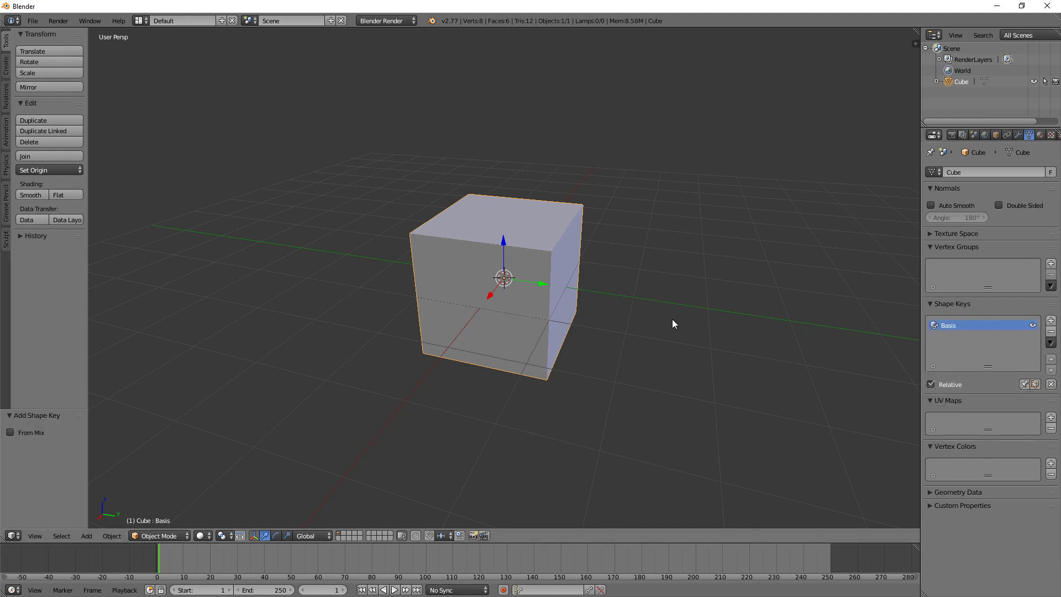
mouse_move(635, 297)
middle_mouse_down()
mouse_move(544, 308)
mouse_move(558, 281)
mouse_move(628, 314)
middle_mouse_up()
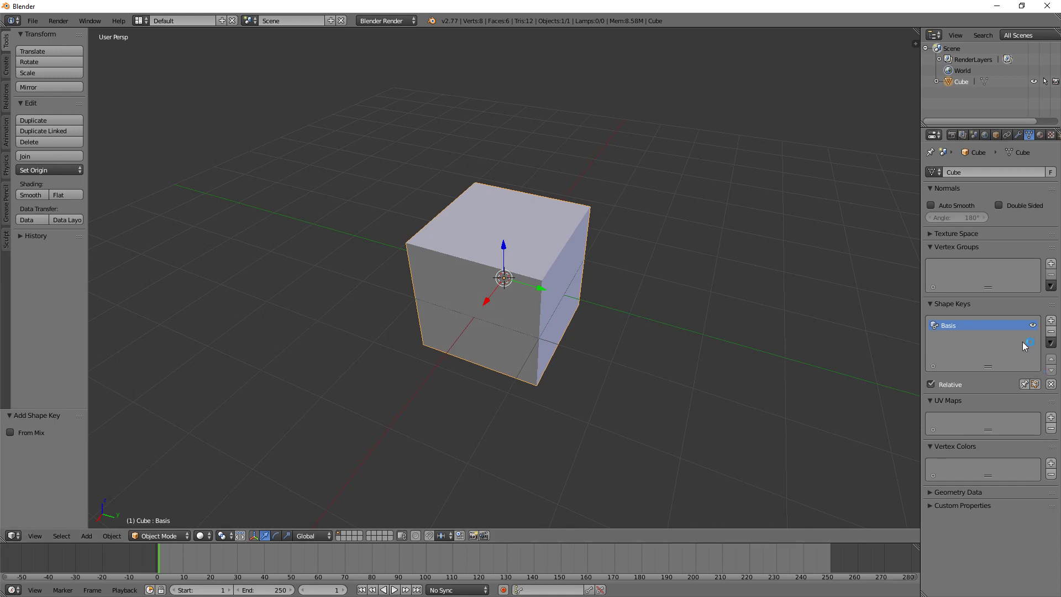
left_click(1052, 321)
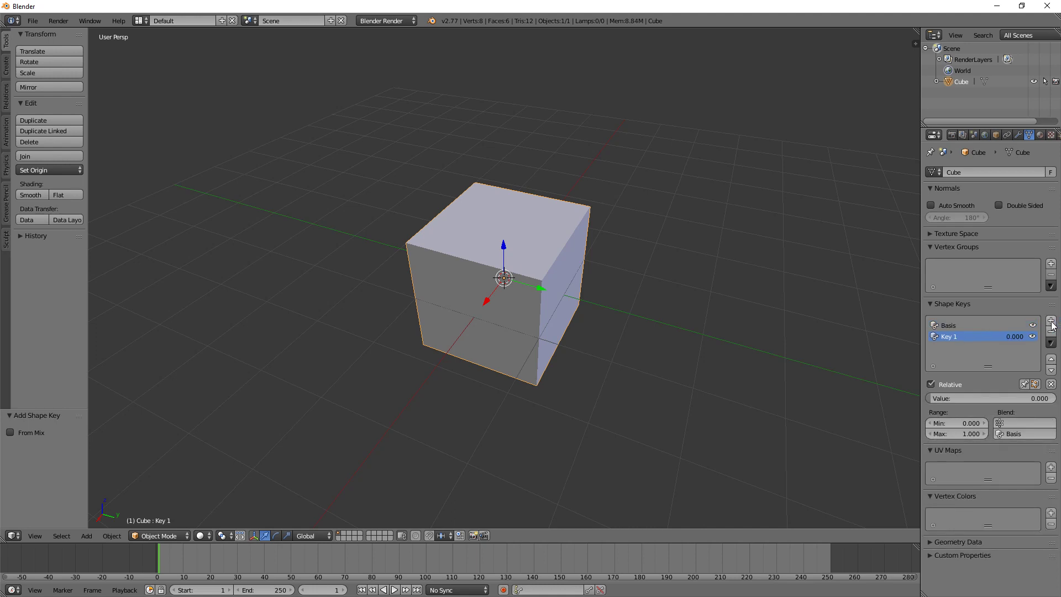
left_click(1052, 321)
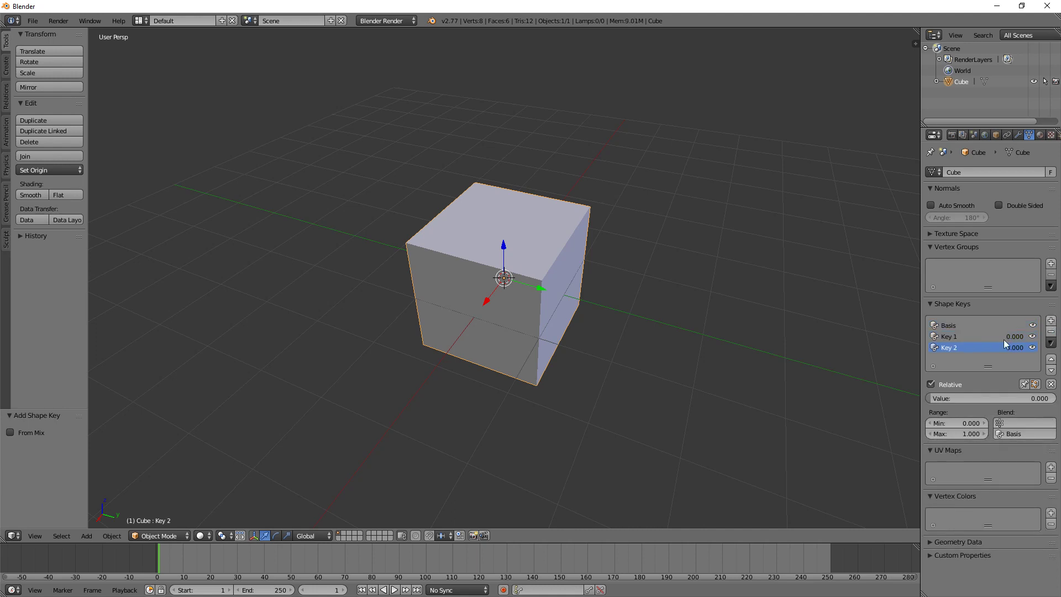
Step: In the Key 1 shape, scale down only the cube's top face to about 0.49
left_click(950, 337)
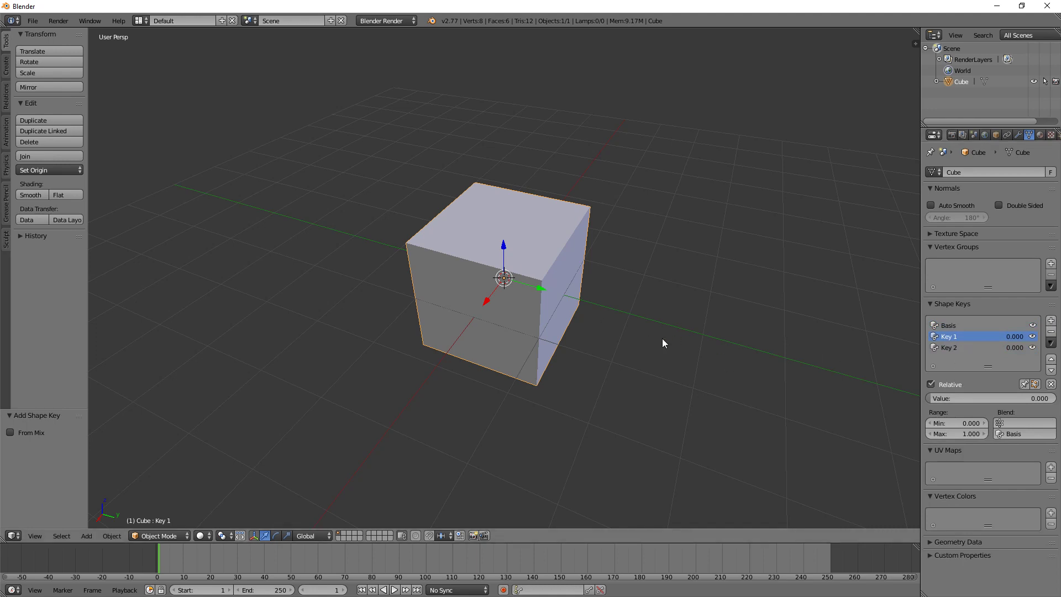
key("Tab")
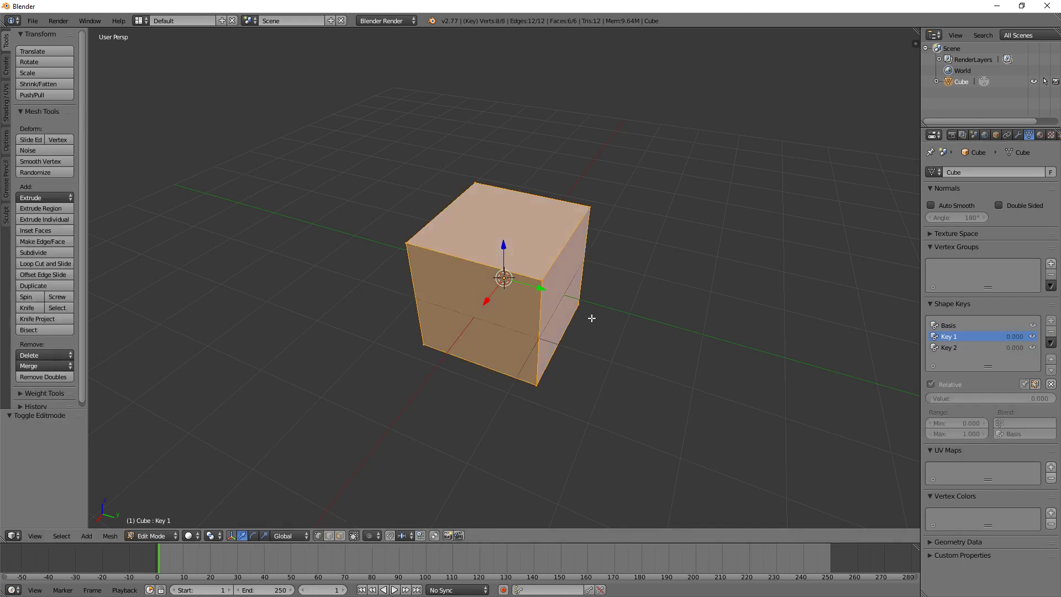
middle_click_drag(570, 316, 554, 310)
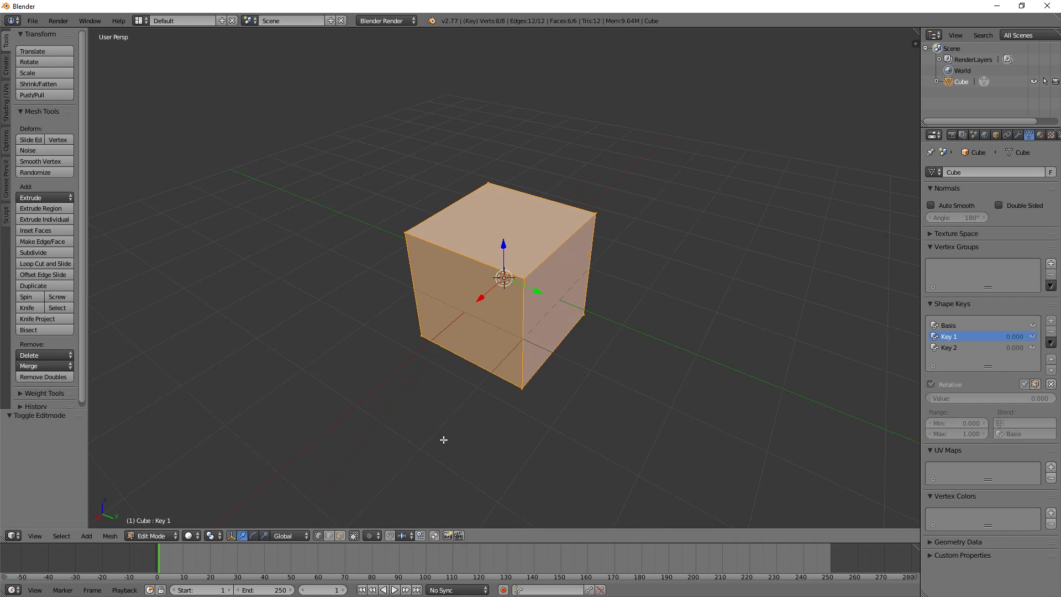
left_click(341, 535)
right_click(500, 223)
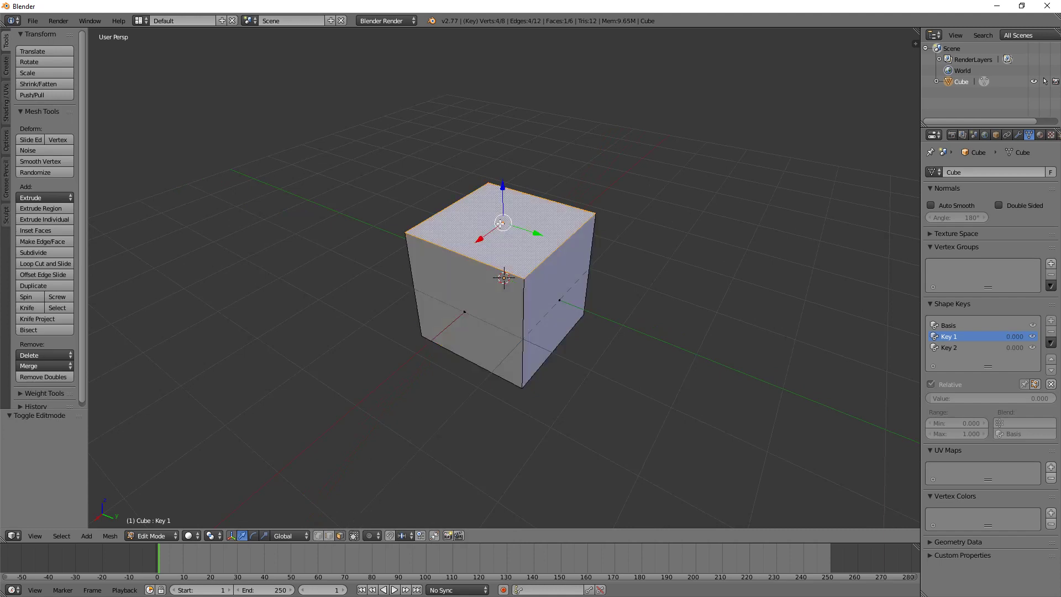
middle_click_drag(679, 328, 660, 317)
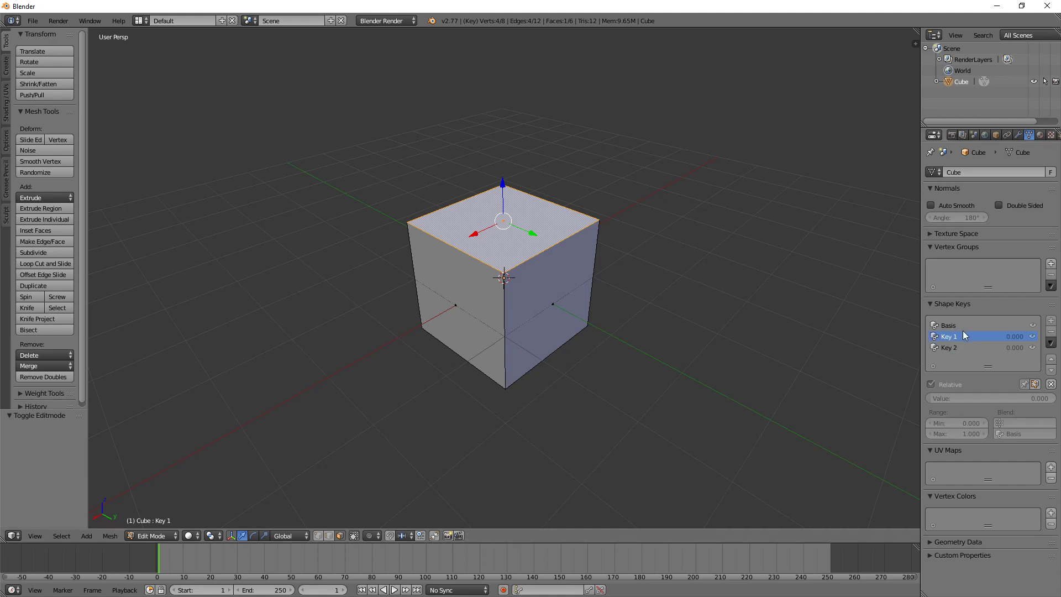
middle_click_drag(514, 231, 632, 297)
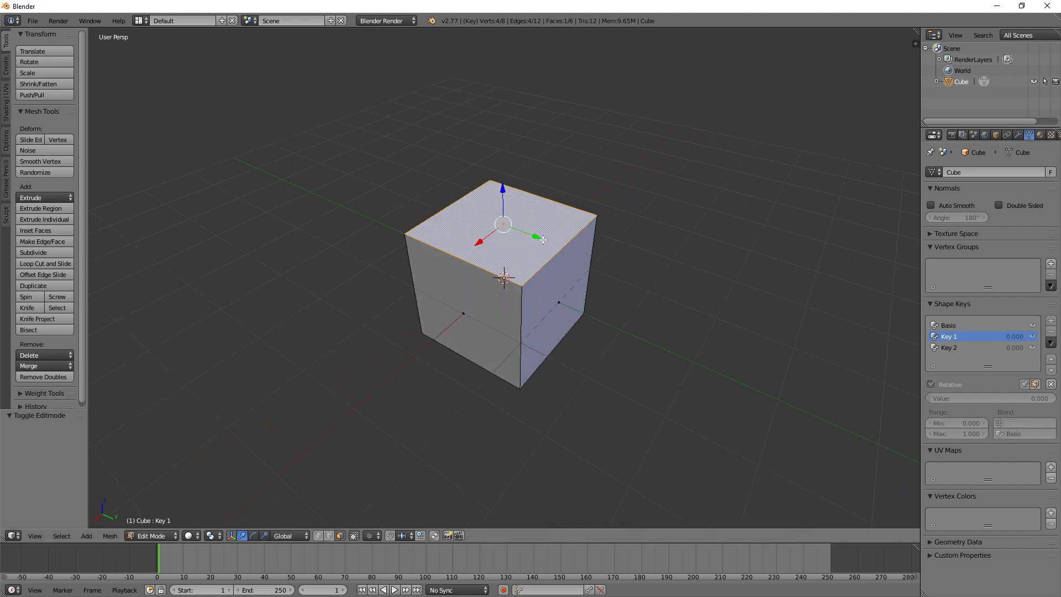
key("s")
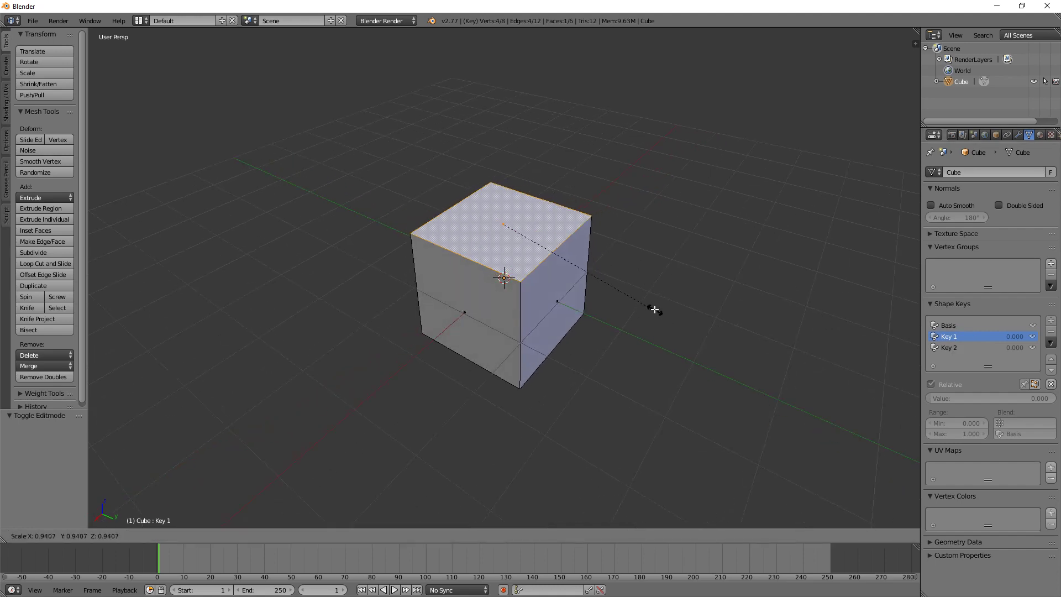
left_click(586, 268)
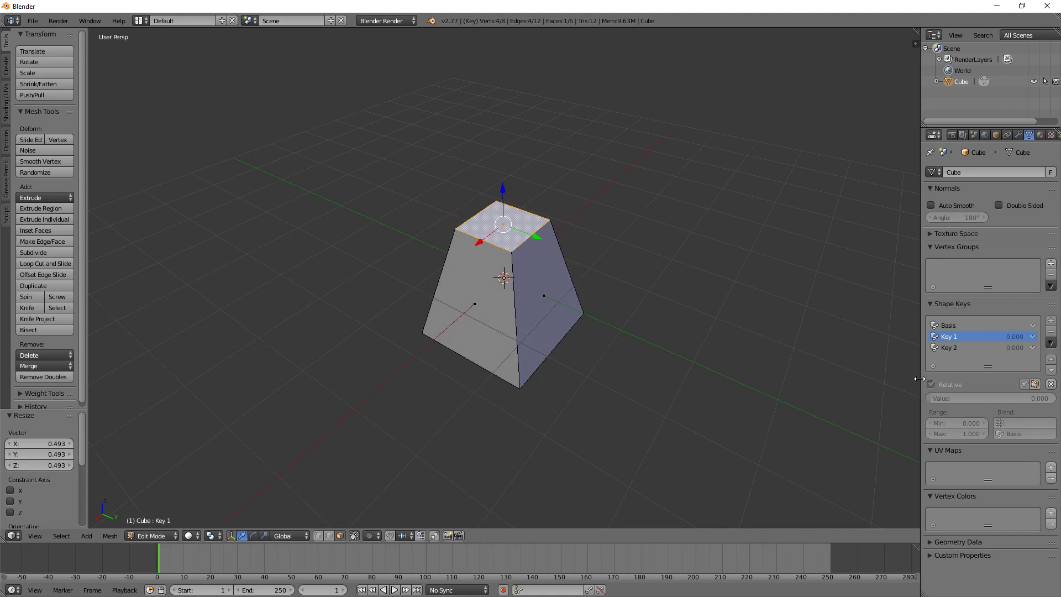
Step: In the Key 2 shape, scale up the cube's bottom face to about 1.54, and return to Object Mode with Basis selected
left_click(962, 348)
middle_click_drag(675, 410, 652, 381)
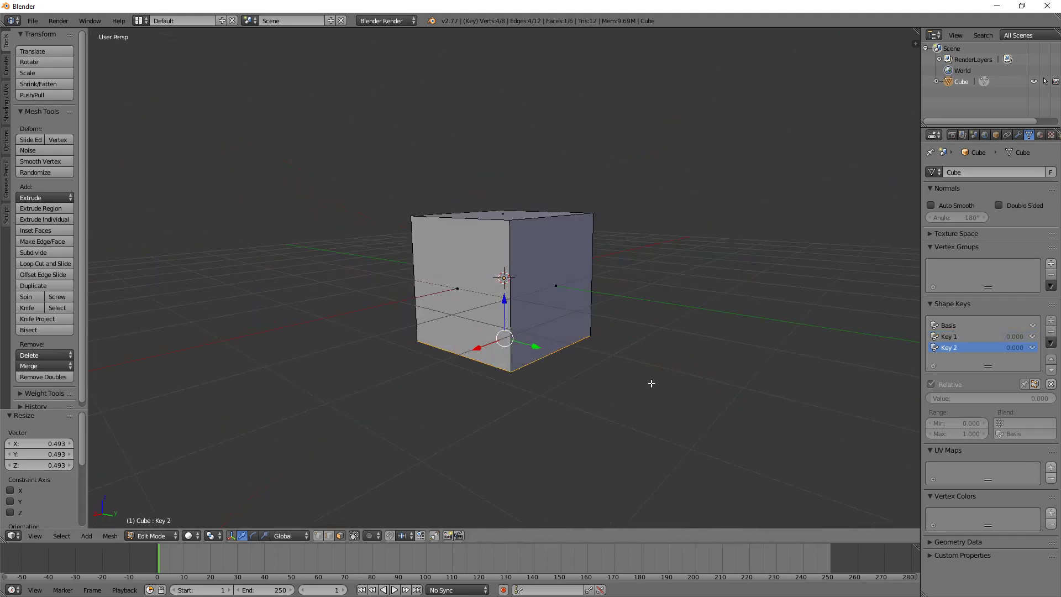
key("s")
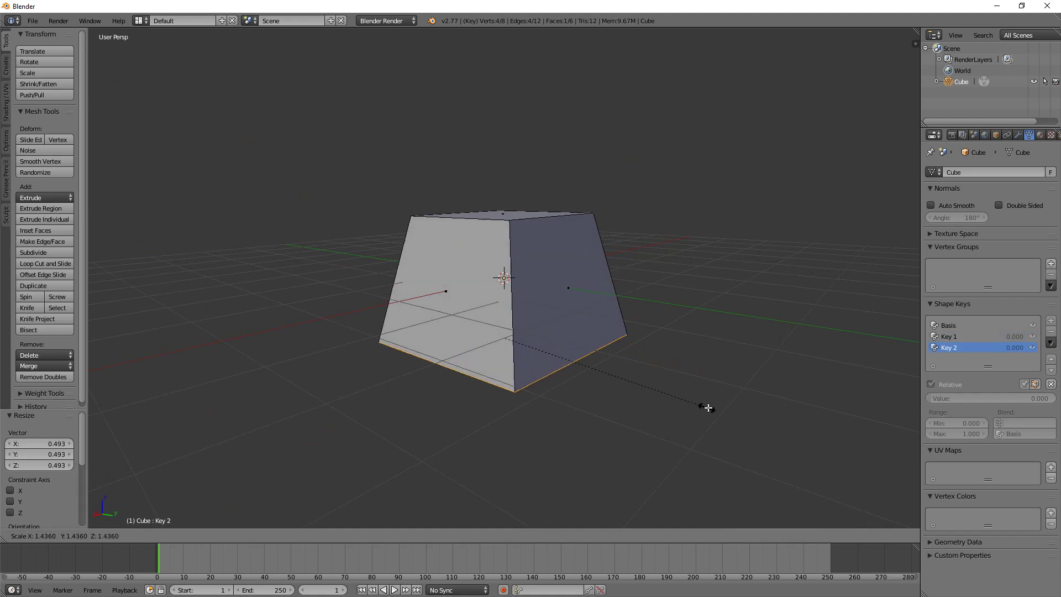
left_click(718, 413)
middle_click_drag(622, 242, 666, 285)
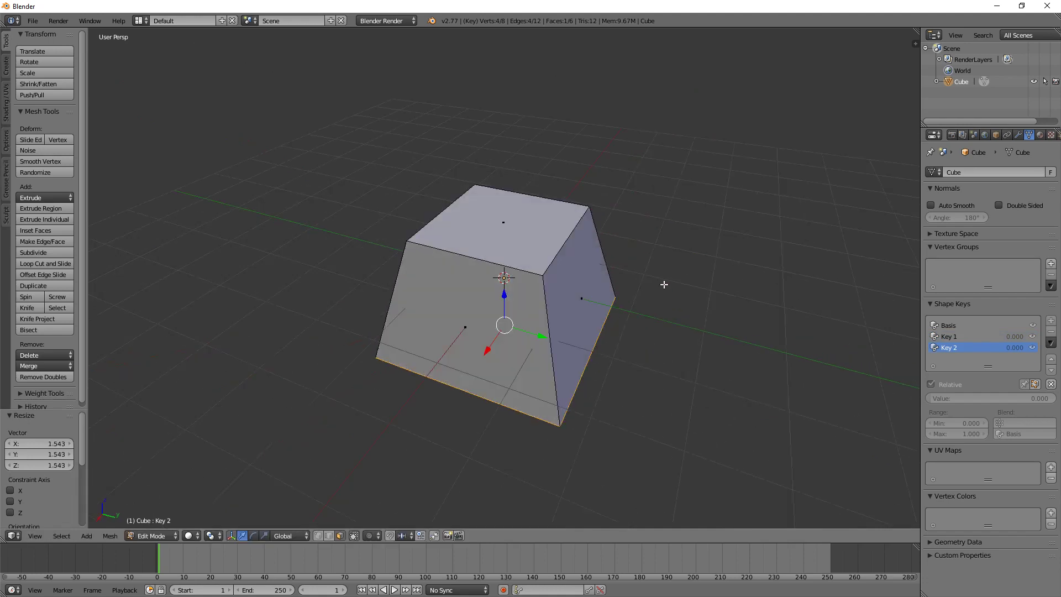
left_click(946, 327)
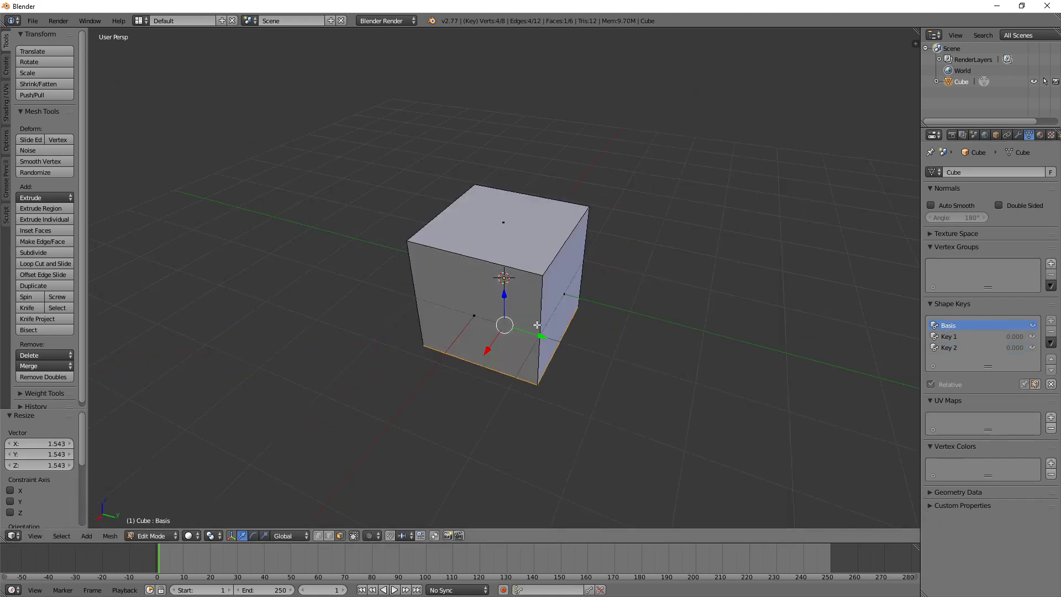
key("Tab")
Step: Preview the Key 1 and Key 2 deformations by raising each key's value and returning both to 0
left_click(953, 337)
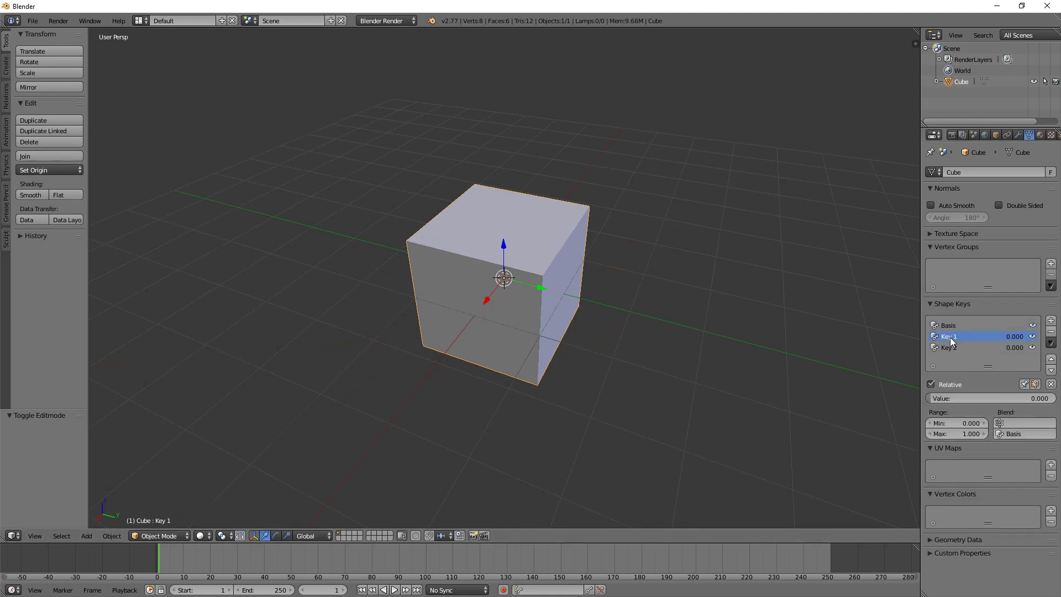
left_click_drag(944, 400, 1052, 399)
left_click(949, 348)
left_click(949, 337)
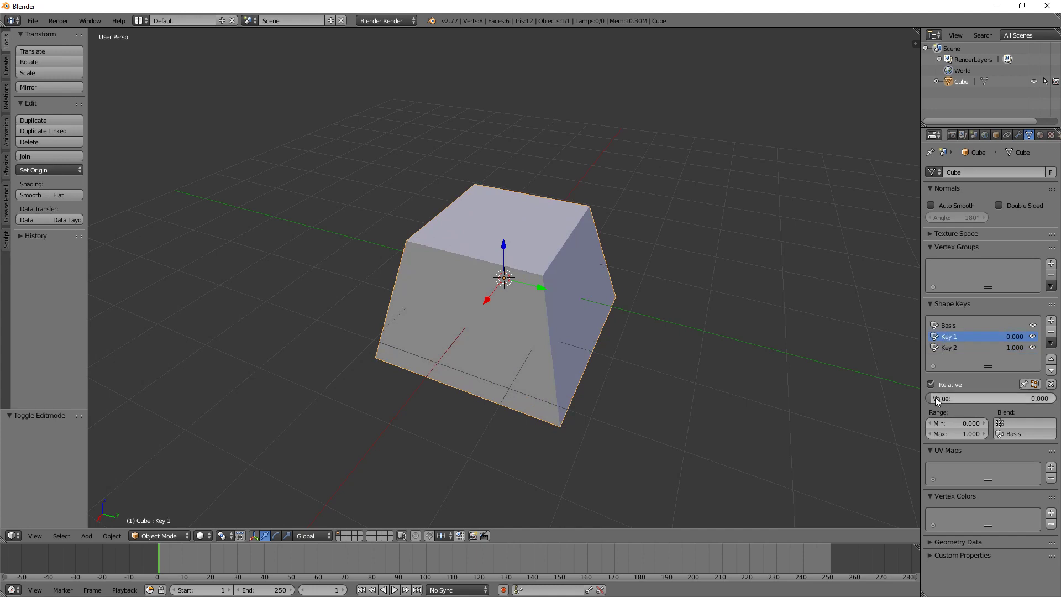
mouse_move(946, 399)
left_mouse_down()
mouse_move(1052, 399)
mouse_move(934, 399)
left_mouse_up()
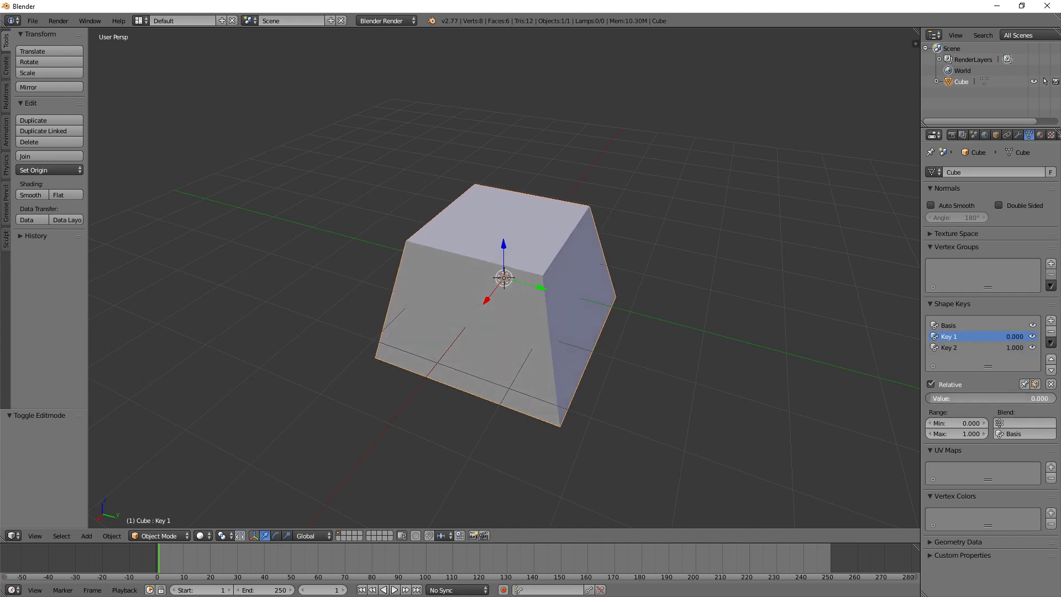
left_click(953, 347)
left_click(955, 398)
left_click(923, 400)
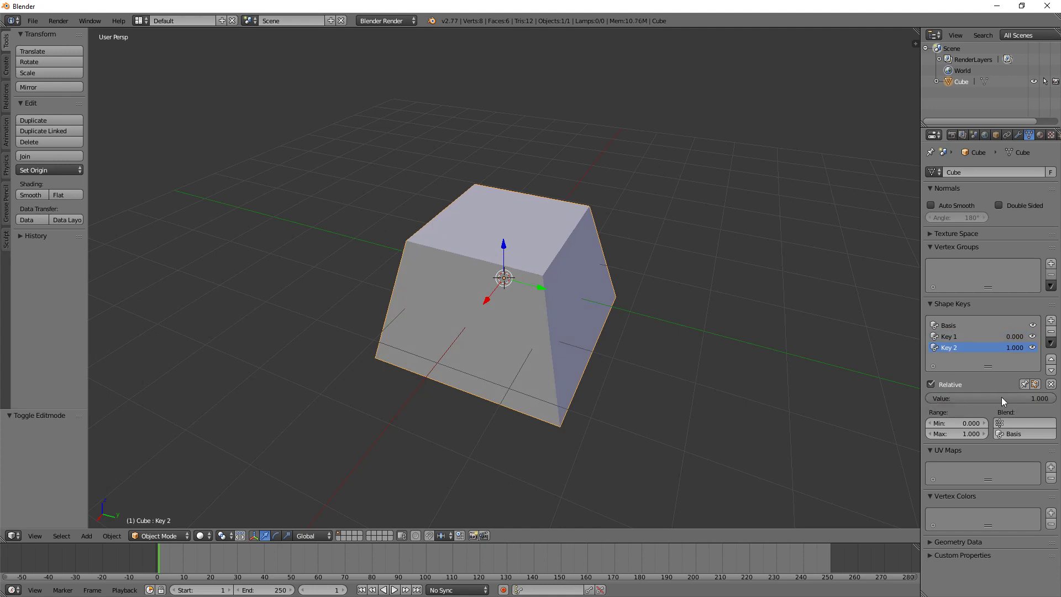
left_click_drag(1002, 397, 872, 397)
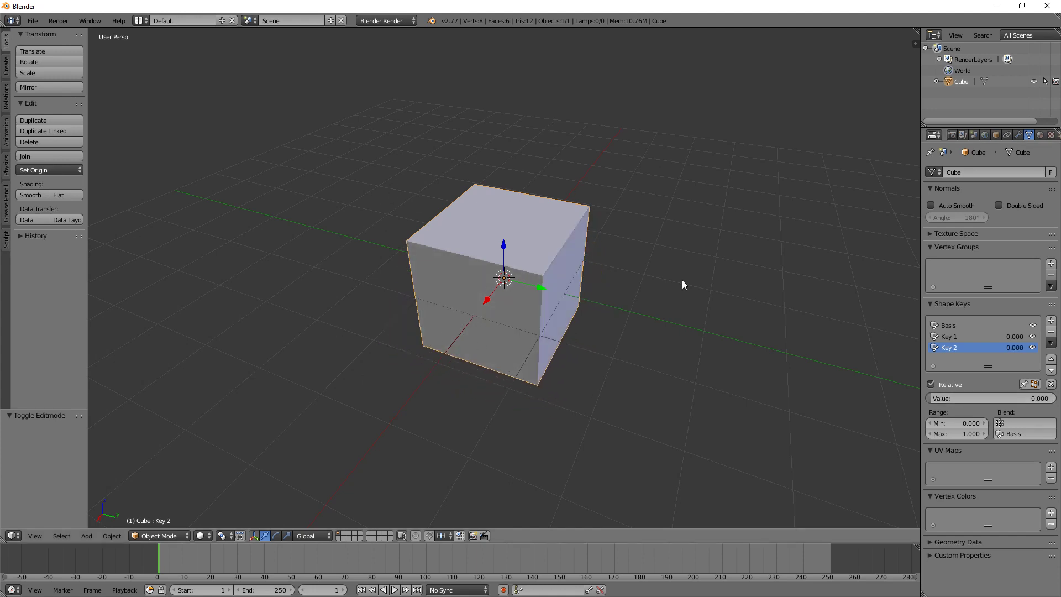
Step: Start an FBX export and set its destination to the Assets\Models folder of the Animation tests project in Unity projects
left_click(33, 22)
mouse_move(63, 228)
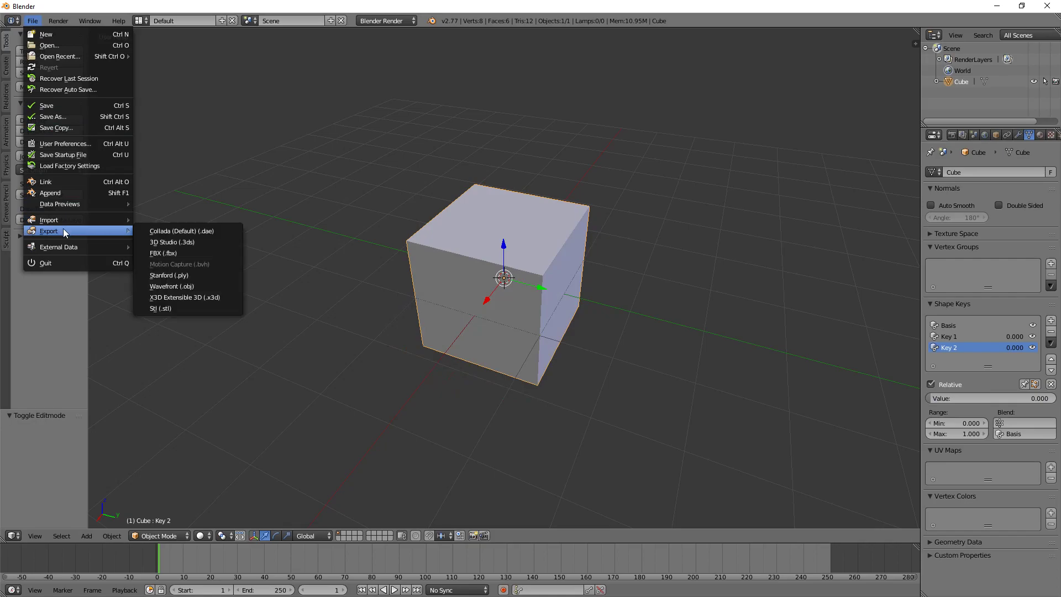
left_click(164, 253)
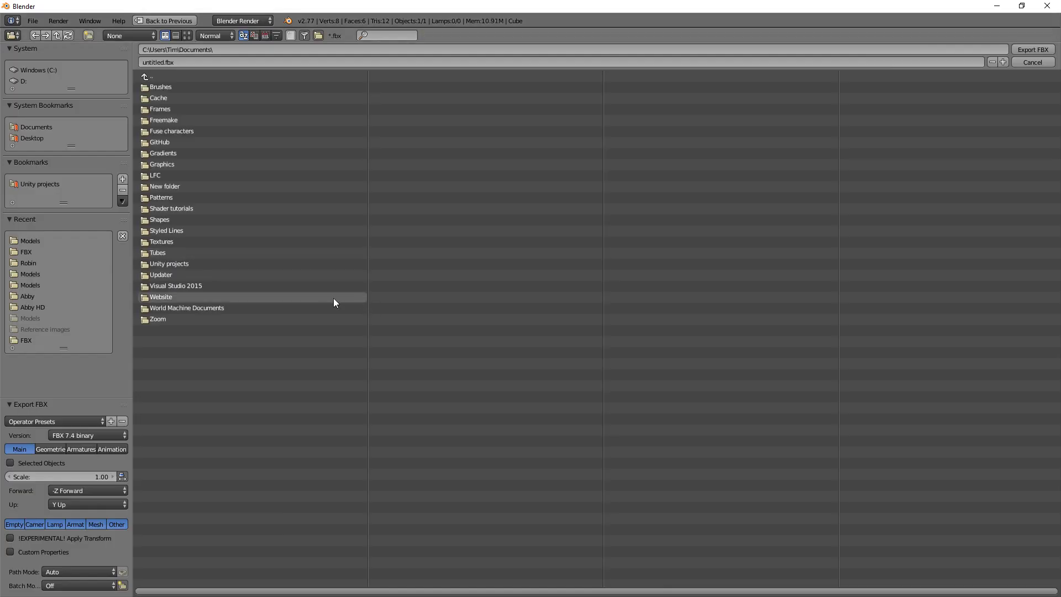
left_click(45, 181)
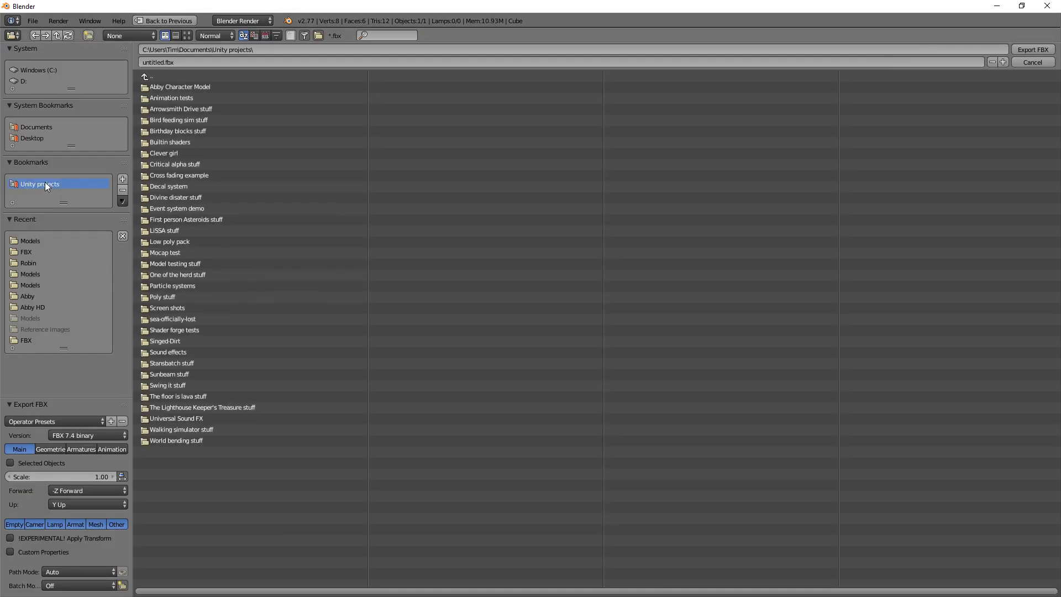
left_click(161, 97)
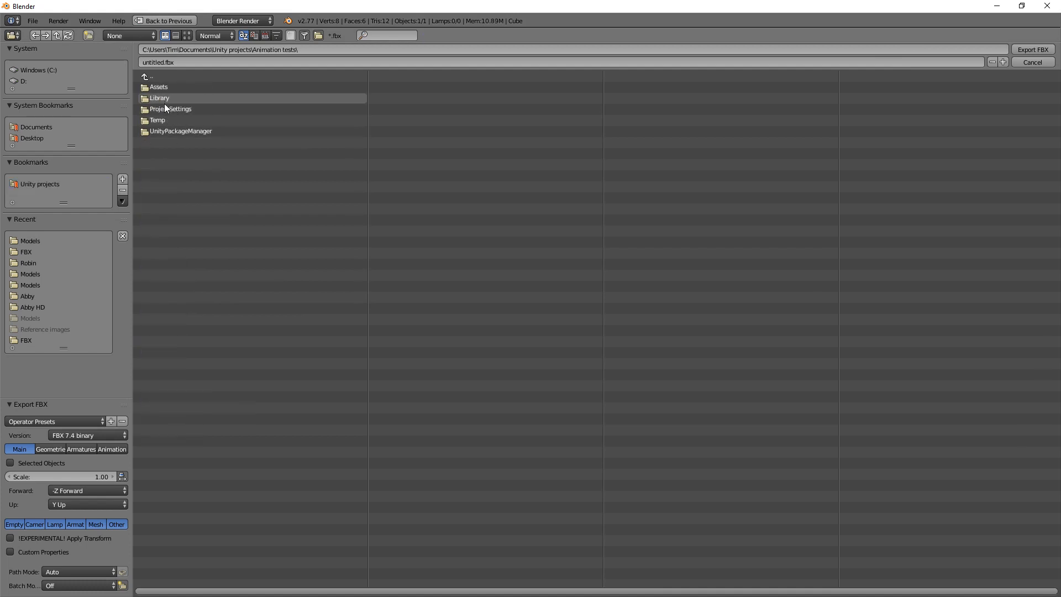
left_click(160, 87)
left_click(161, 87)
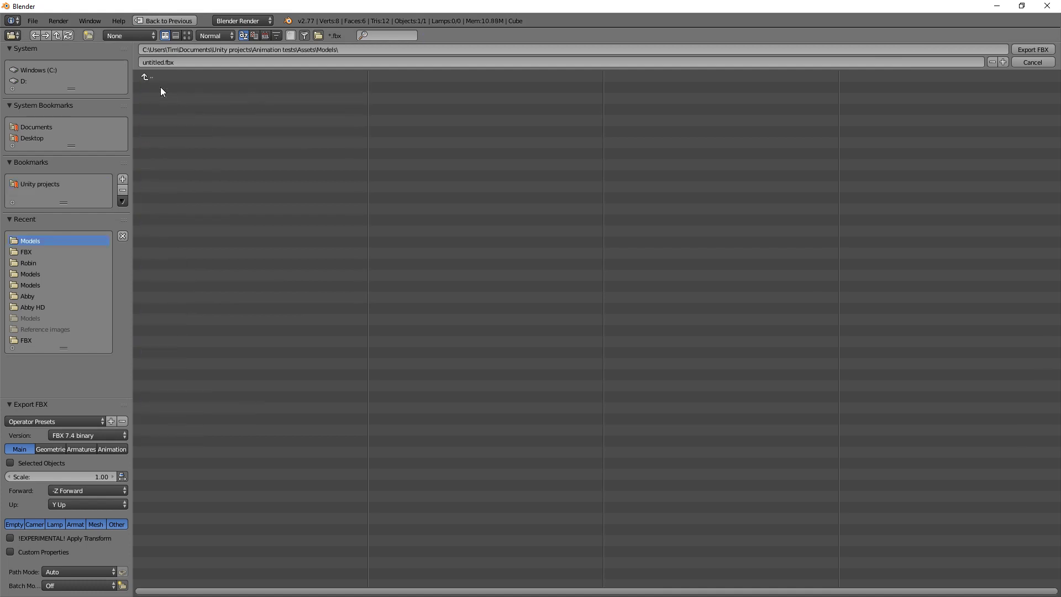
Step: Name the export file Cube and export it as FBX
left_click(161, 62)
double_click(161, 62)
type("Cube")
key("Return")
left_click(1023, 49)
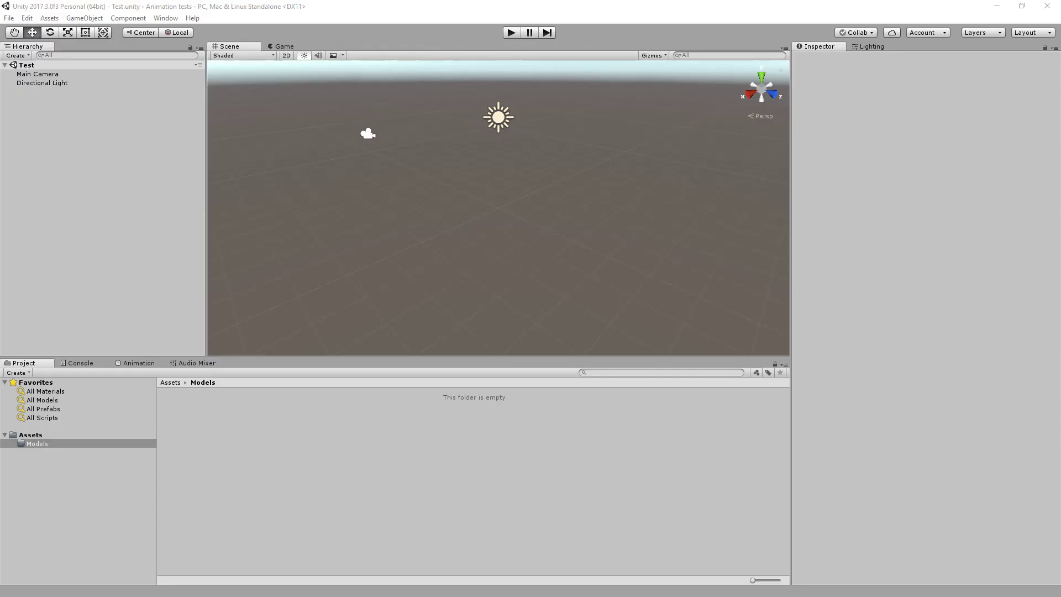
Step: In Unity, add the Cube model from the Models folder to the Test scene and expand its BlendShapes
left_click_drag(429, 212, 44, 445)
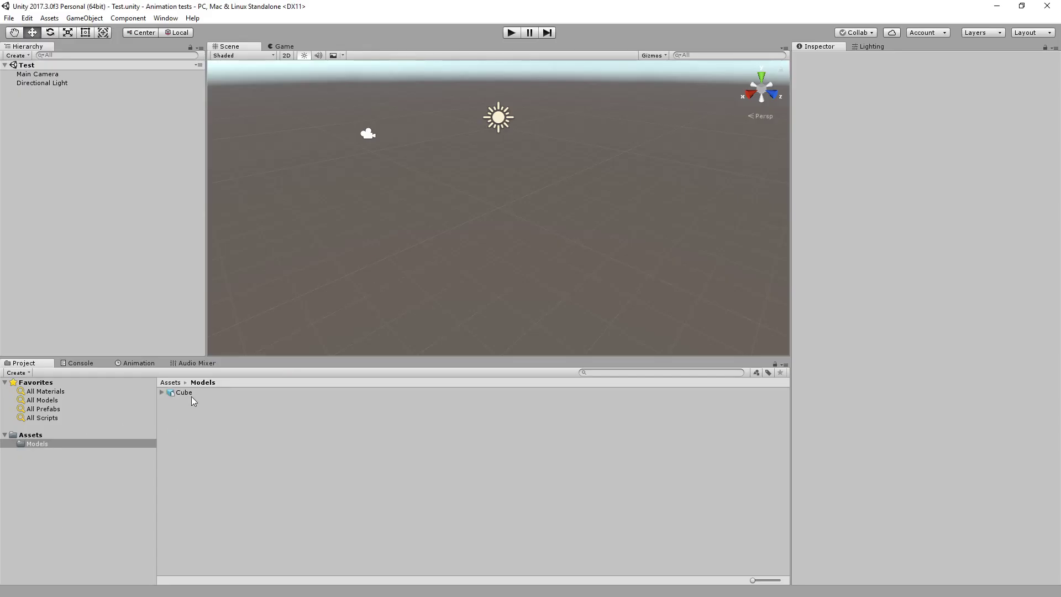
left_click_drag(185, 392, 104, 201)
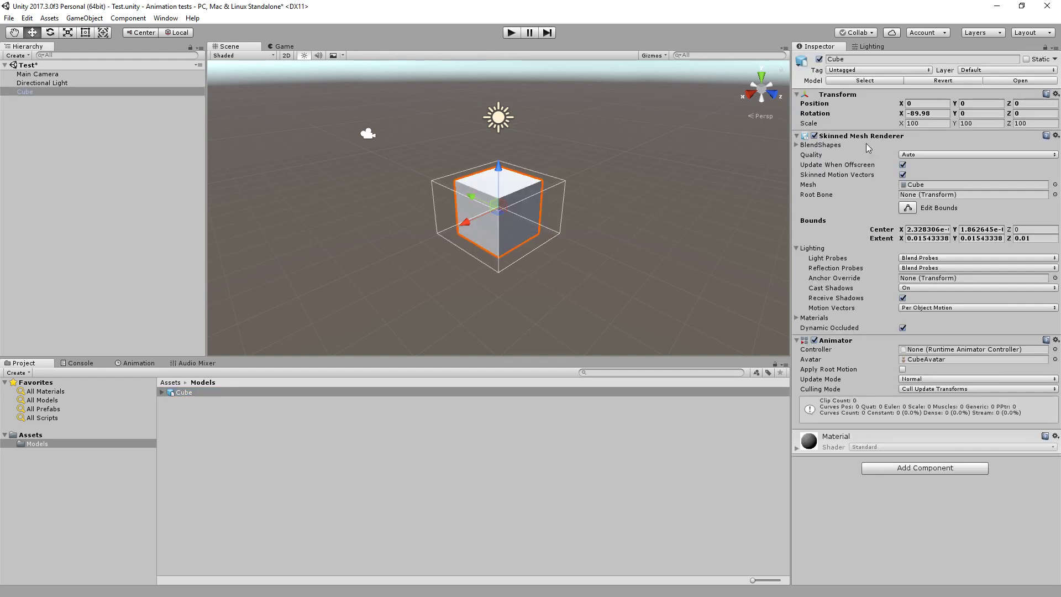
left_click(797, 145)
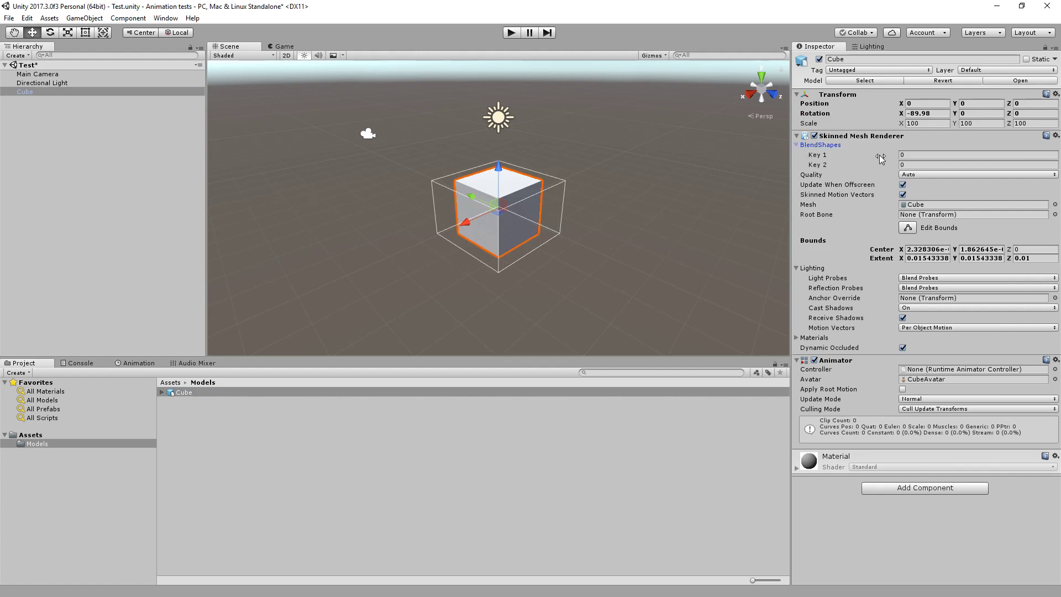
Step: Preview the Cube's Key 1 and Key 2 blend shapes by raising their values, and set both back to 0
left_click_drag(881, 159, 903, 213)
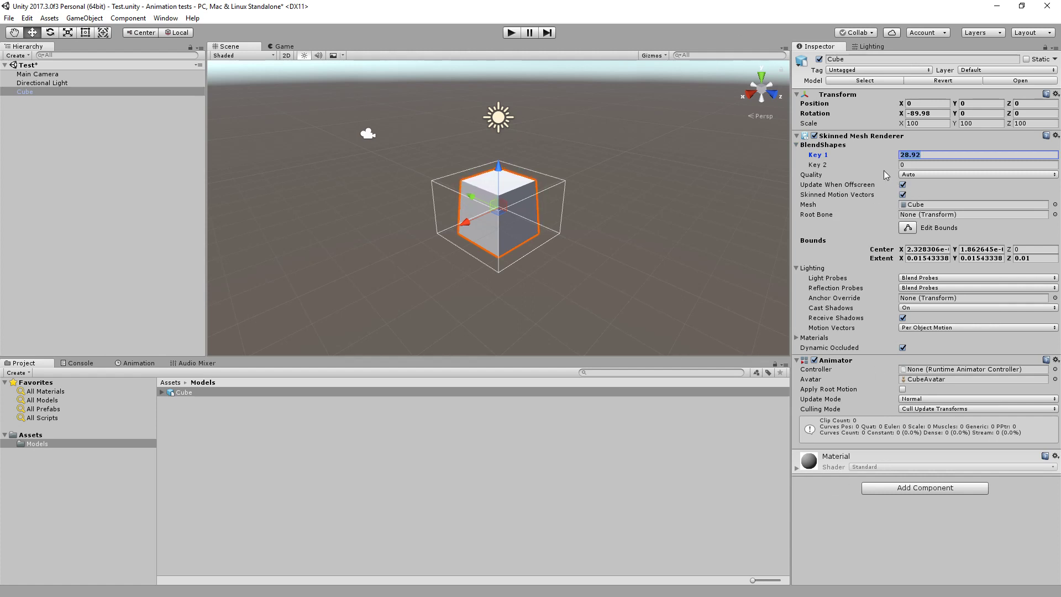
left_click_drag(881, 164, 1005, 71)
left_click(929, 156)
type("0")
left_click(936, 165)
type("0")
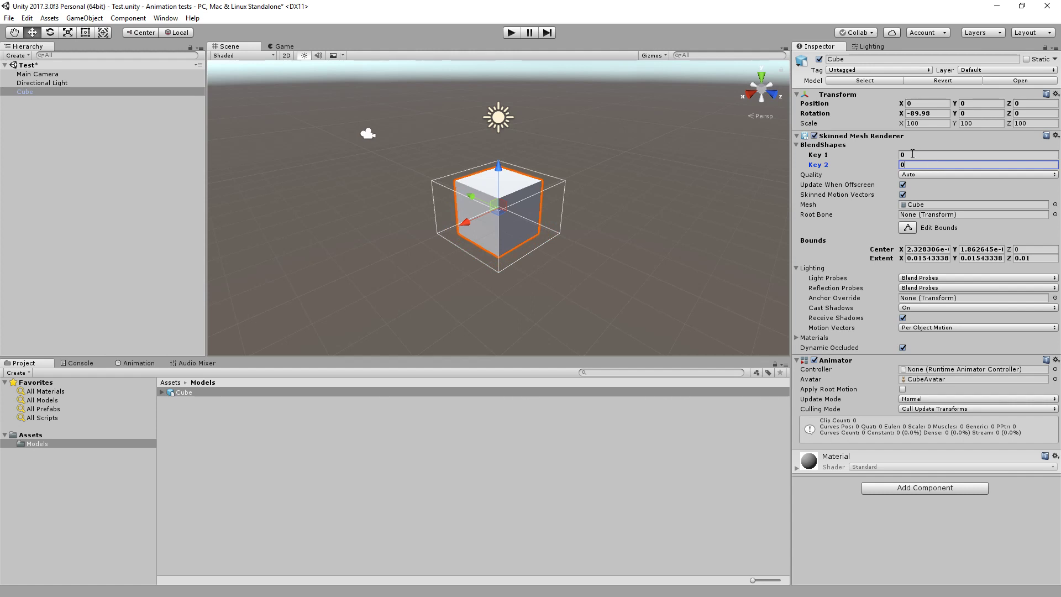
Step: Create an animation clip for the Cube and save it as New Animation.anim in the Models folder
mouse_move(532, 199)
left_mouse_down("alt")
mouse_move(525, 166)
mouse_move(522, 182)
left_mouse_up("alt")
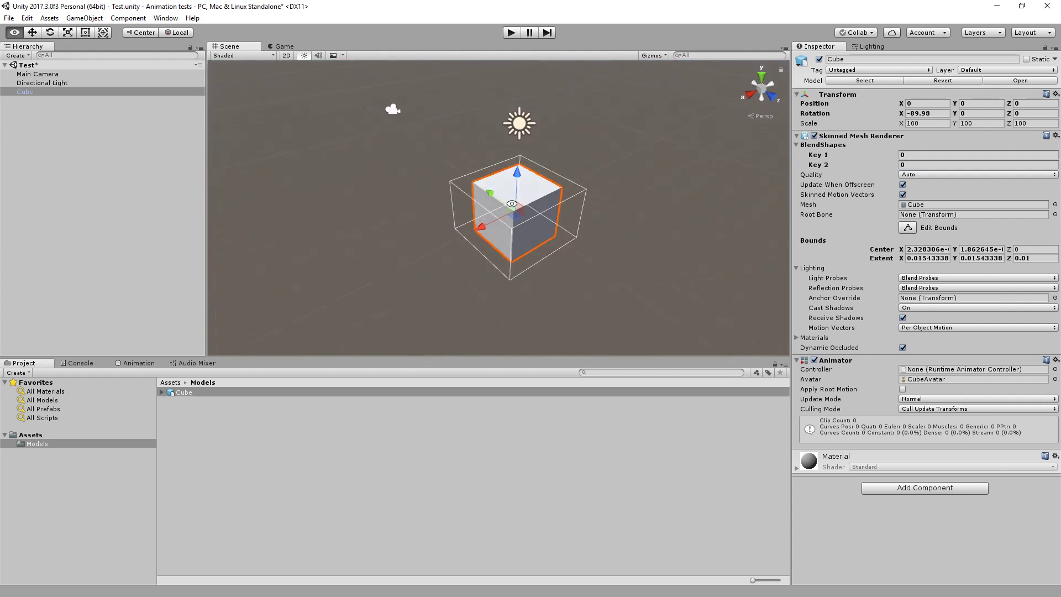
double_click(25, 92)
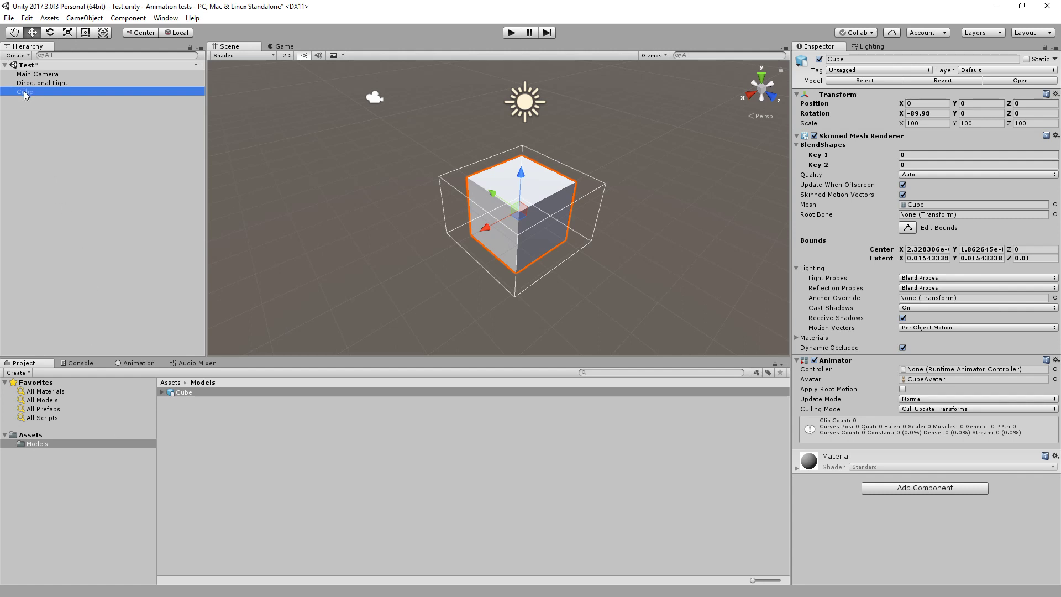
left_click(135, 363)
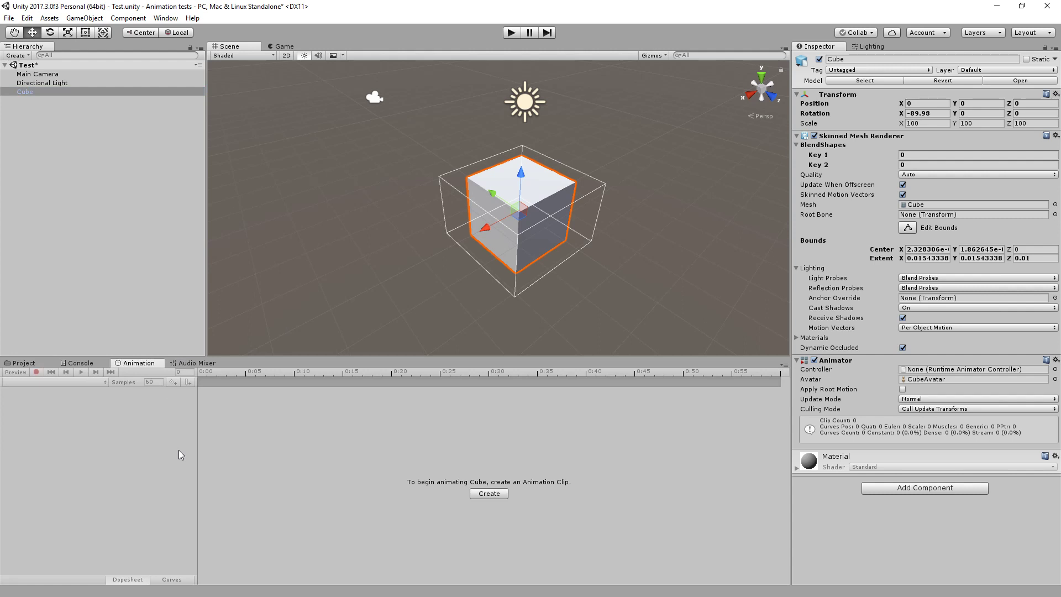
left_click(489, 497)
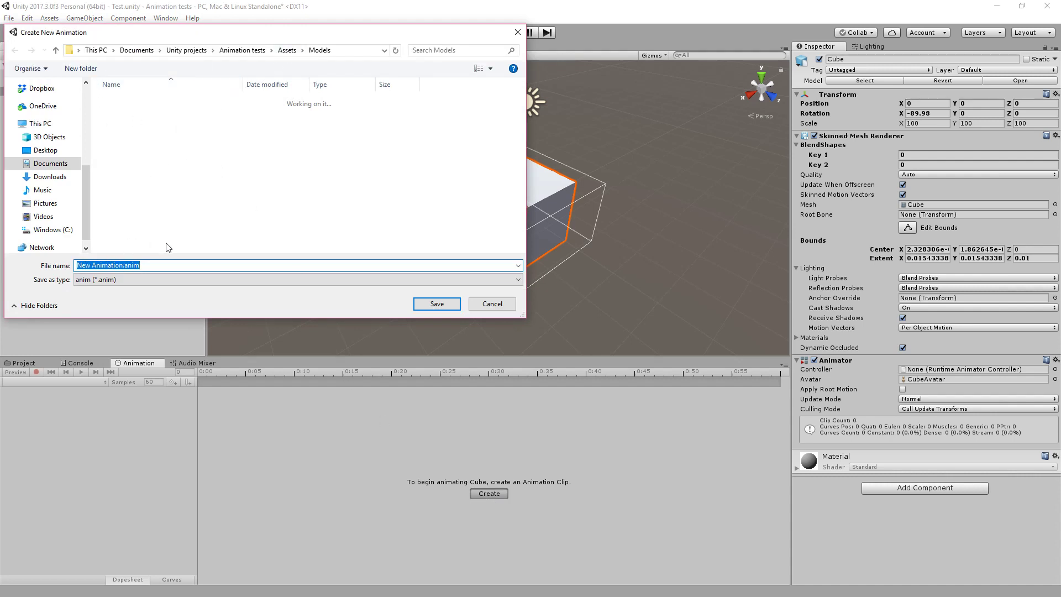
left_click(445, 308)
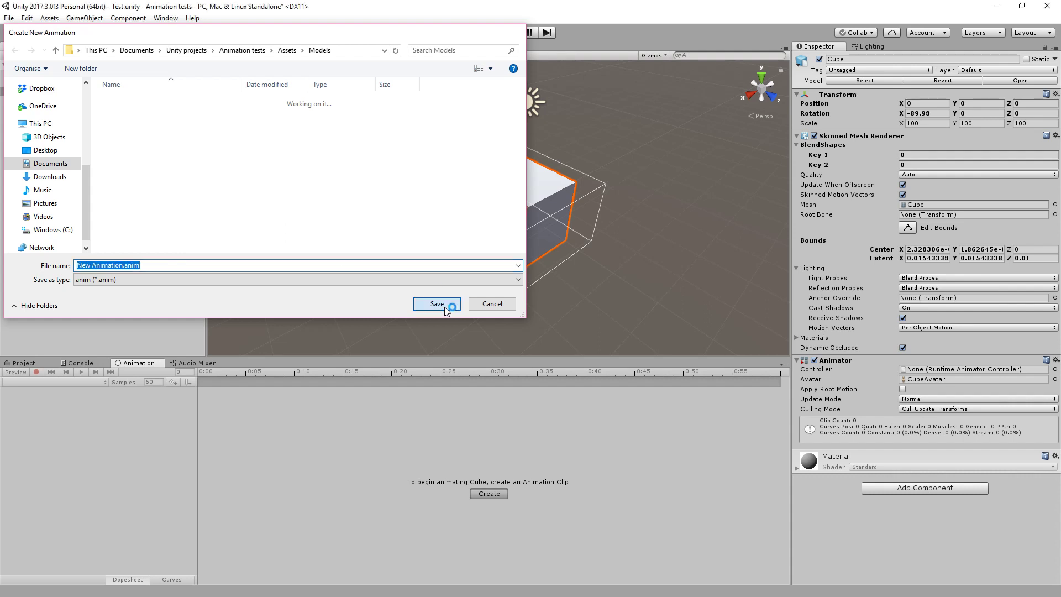
Step: Inspect the New Animation clip in the Models folder and the clips available for the Cube's animation
left_click(23, 363)
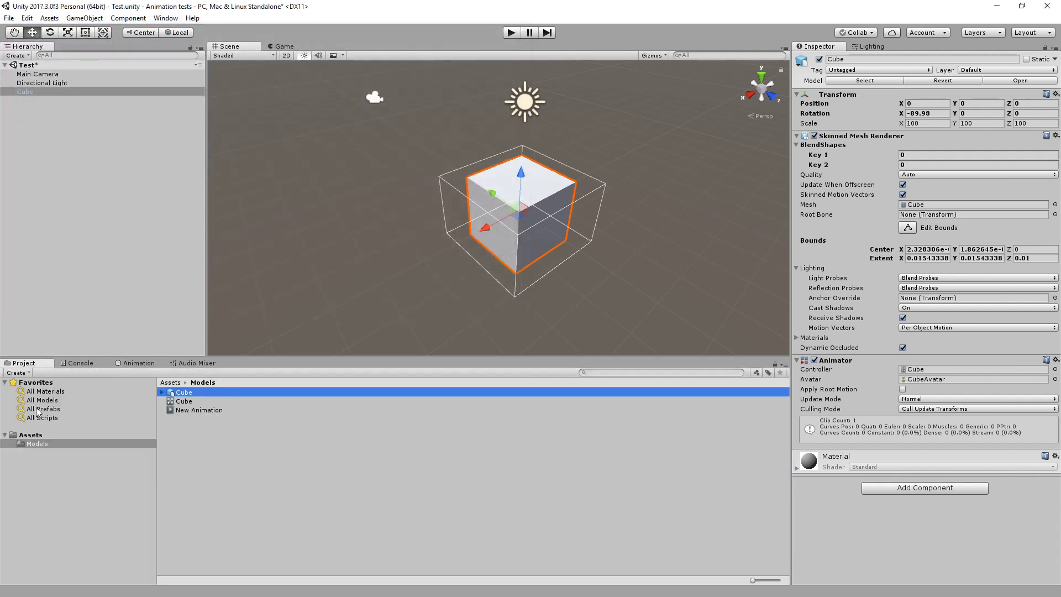
left_click(194, 409)
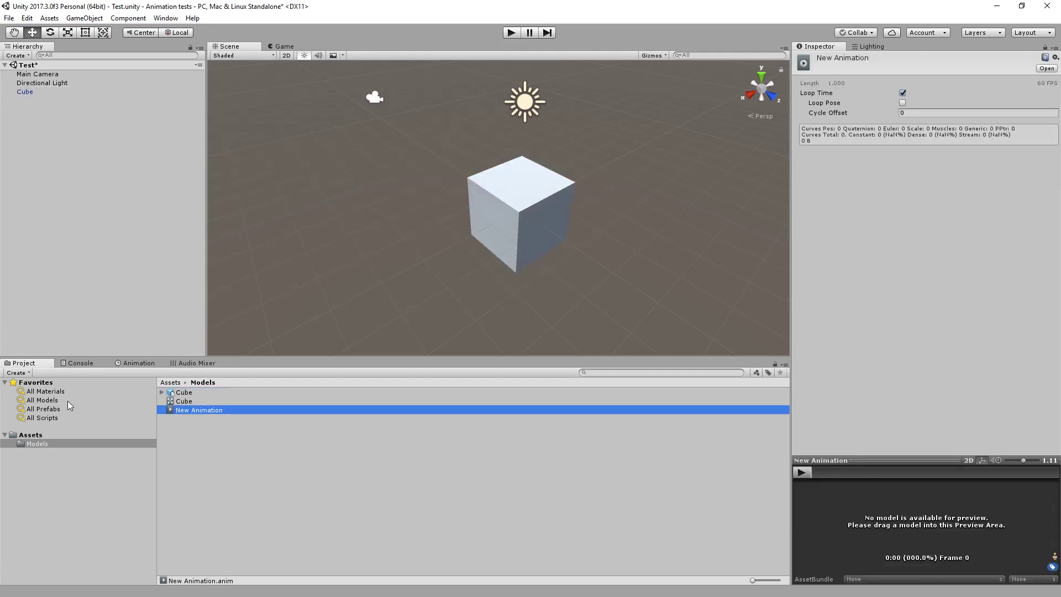
left_click(24, 91)
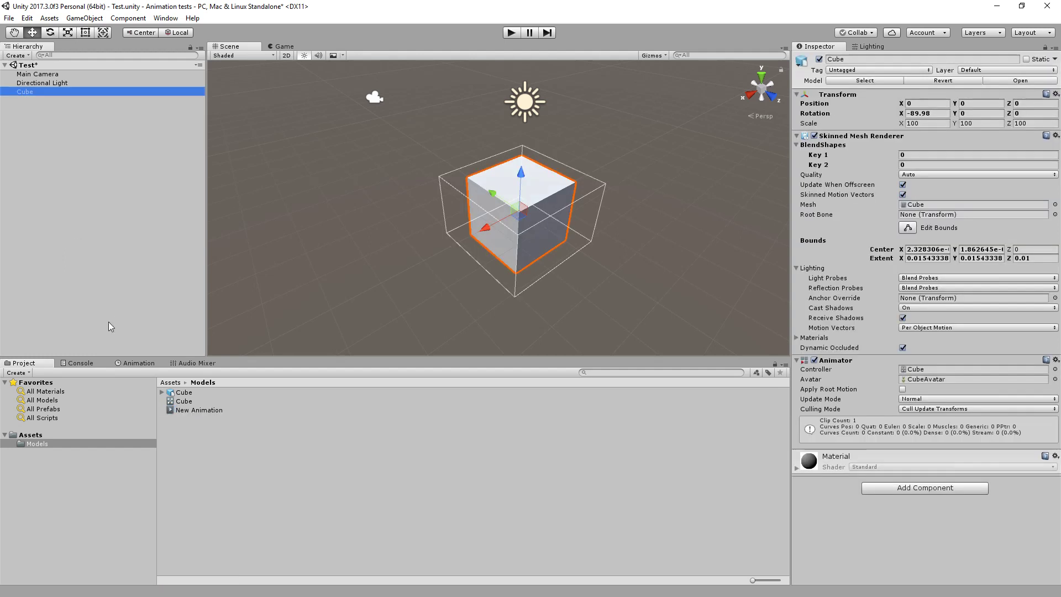
left_click(137, 363)
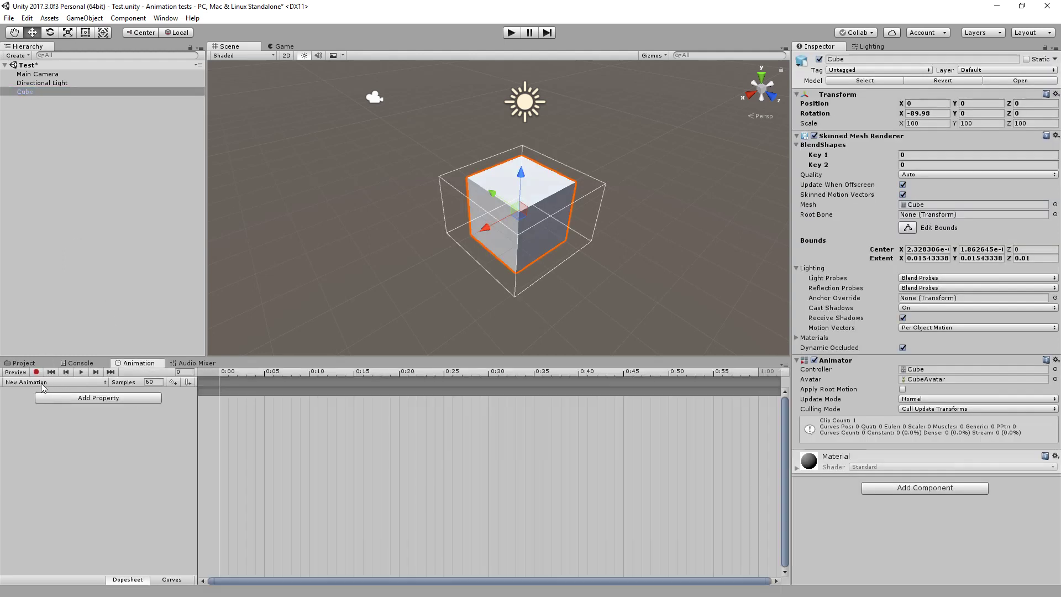
left_click(42, 382)
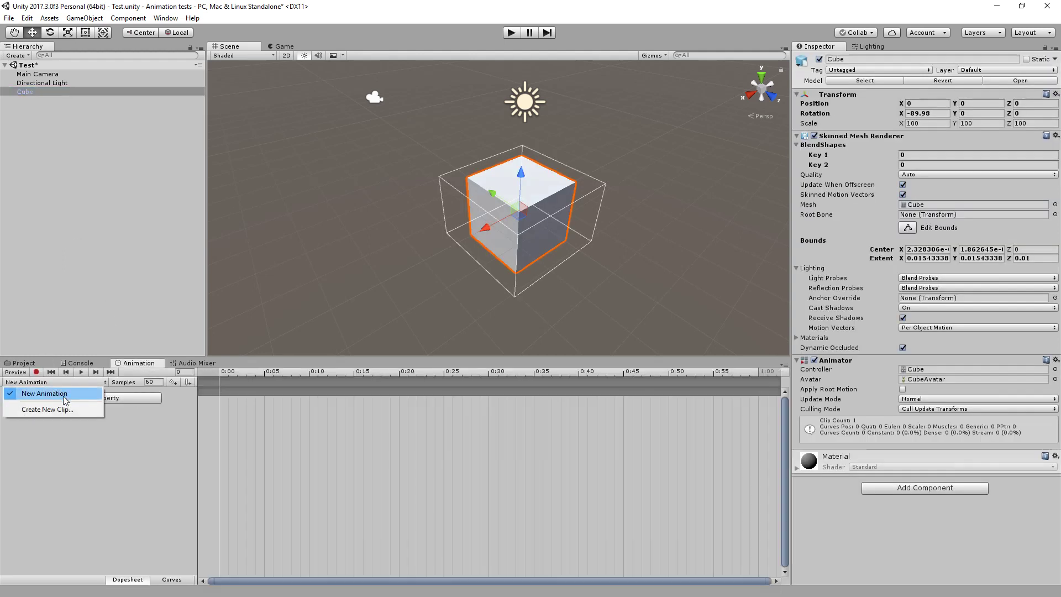
left_click(143, 437)
Step: Add the Skinned Mesh Renderer's Blend Shape.Key 1 property to the New Animation clip
left_click(111, 400)
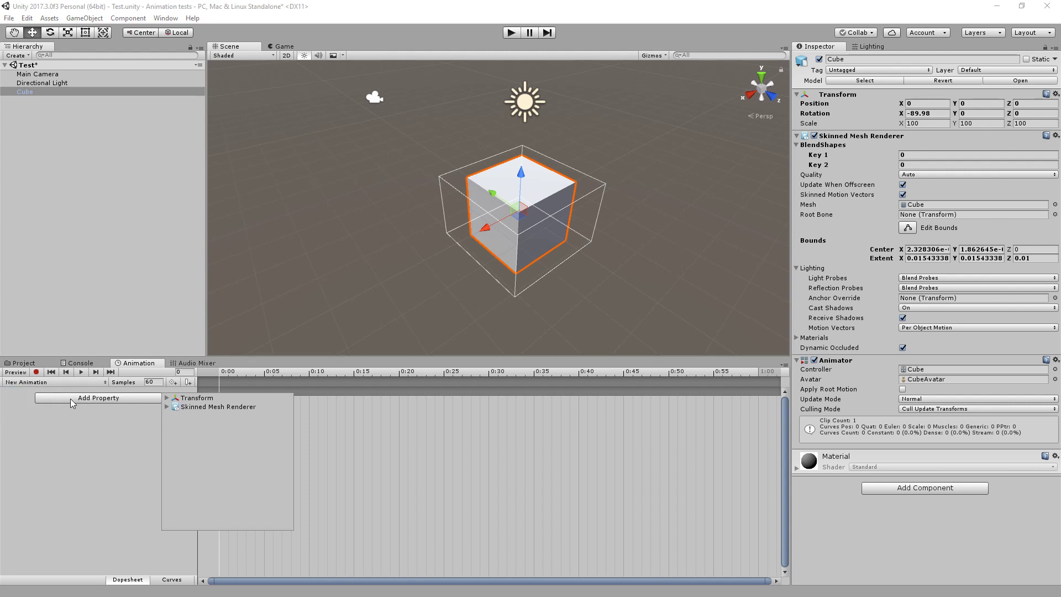
left_click(168, 408)
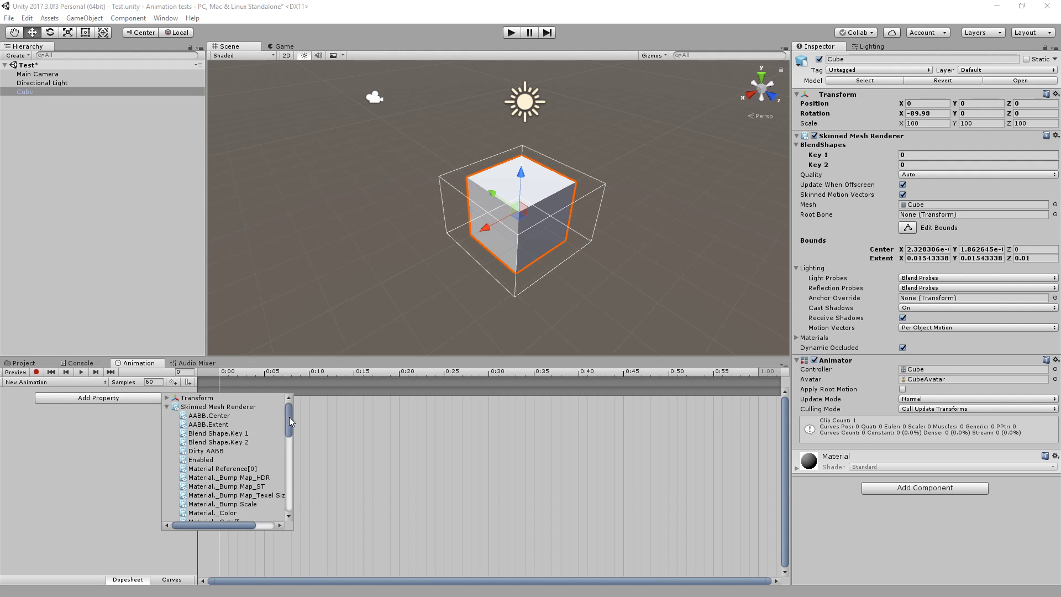
left_click_drag(289, 417, 290, 419)
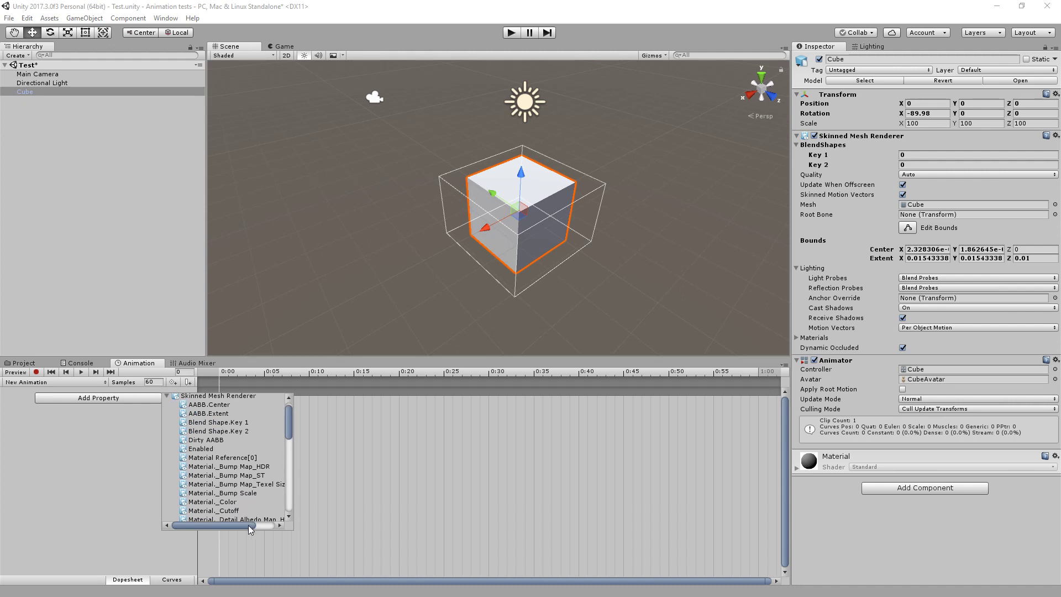
left_click_drag(250, 525, 268, 525)
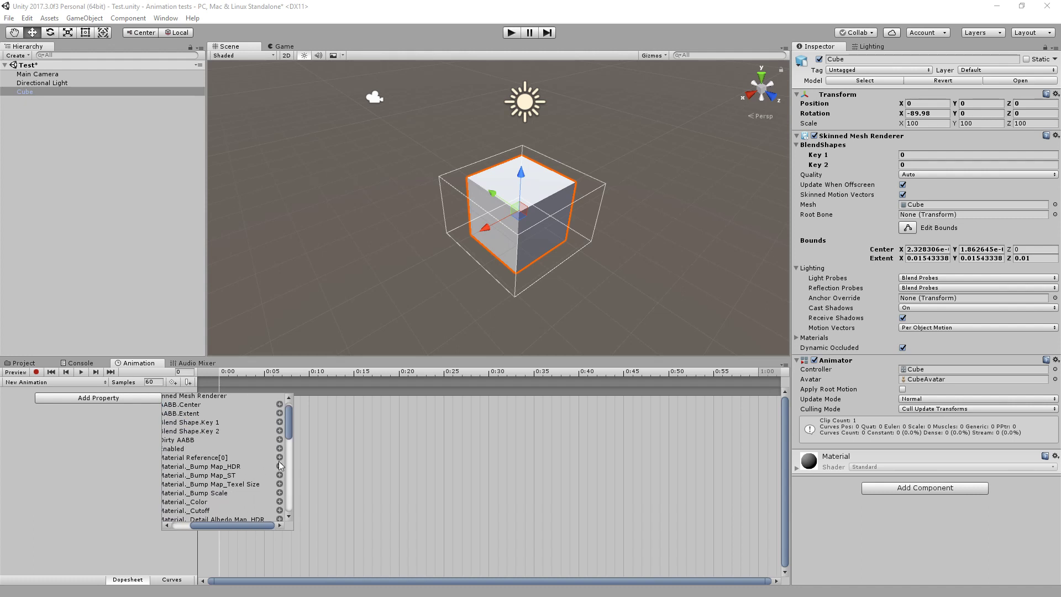
left_click(279, 422)
Step: Add the Skinned Mesh Renderer's Blend Shape.Key 2 property to the clip
left_click(123, 416)
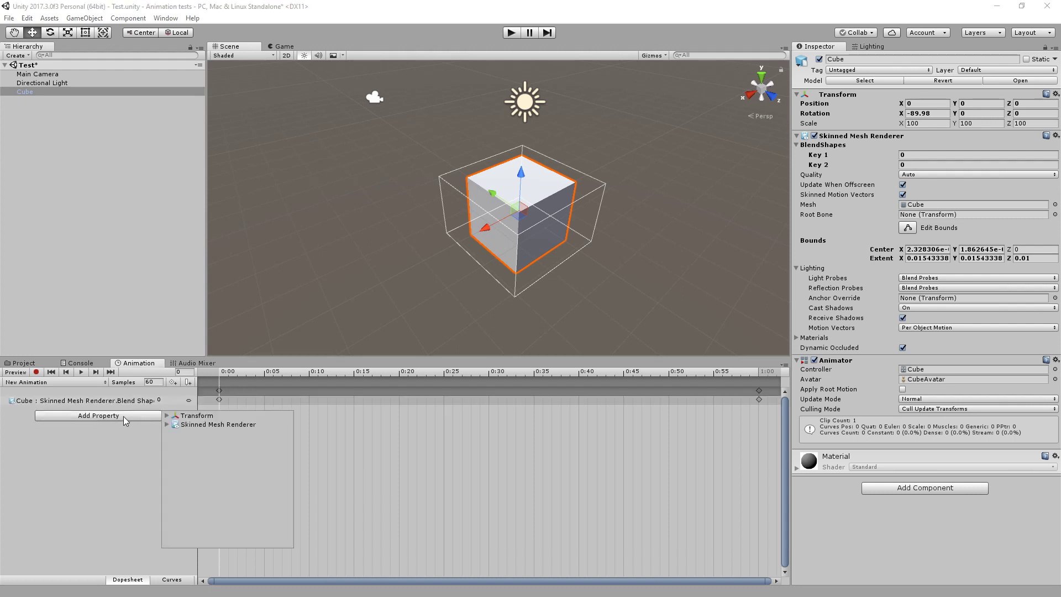
left_click(167, 424)
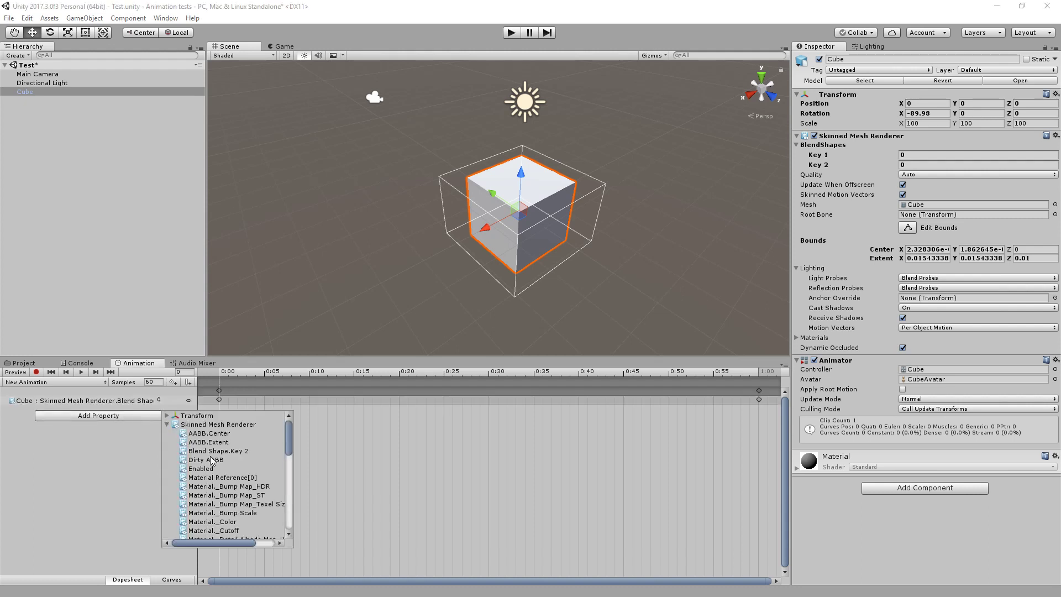
left_click_drag(228, 544, 262, 538)
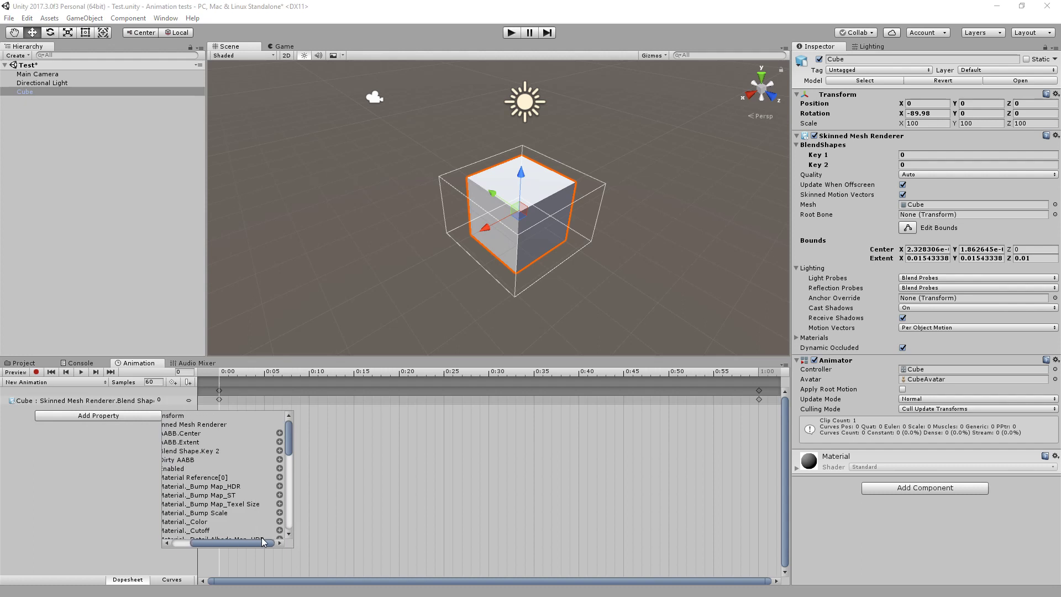
left_click(279, 451)
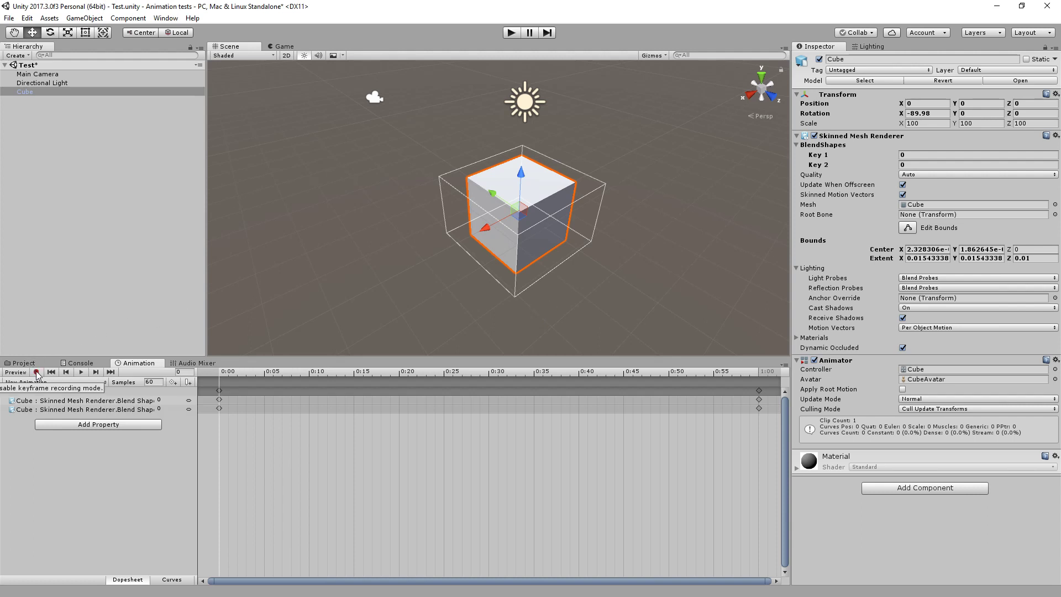
Step: Insert a keyframe for both blend shape properties at 0:30 on the timeline
left_click(219, 399)
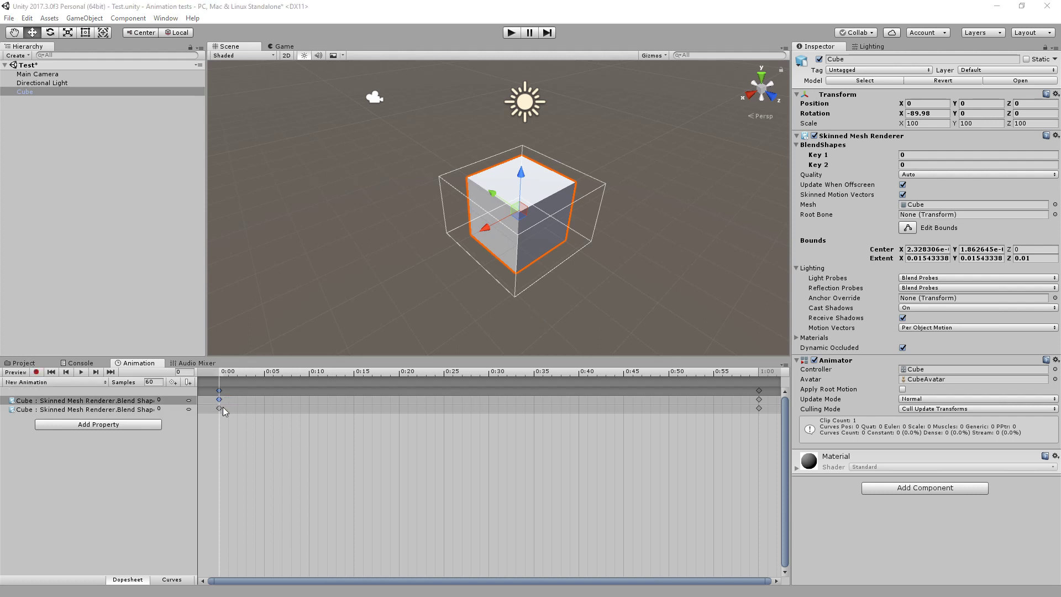
left_click(219, 408)
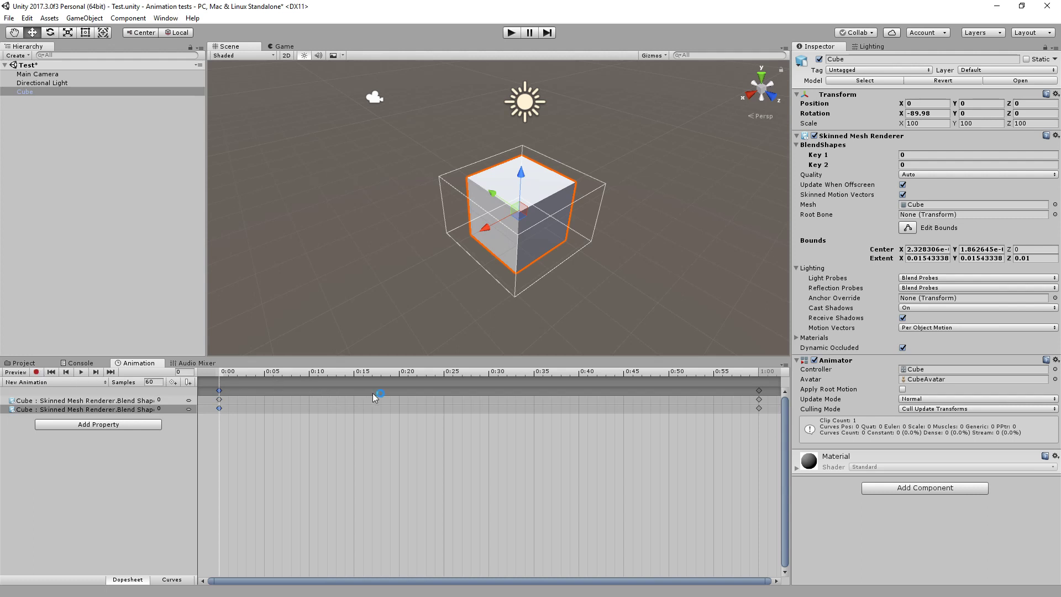
double_click(489, 392)
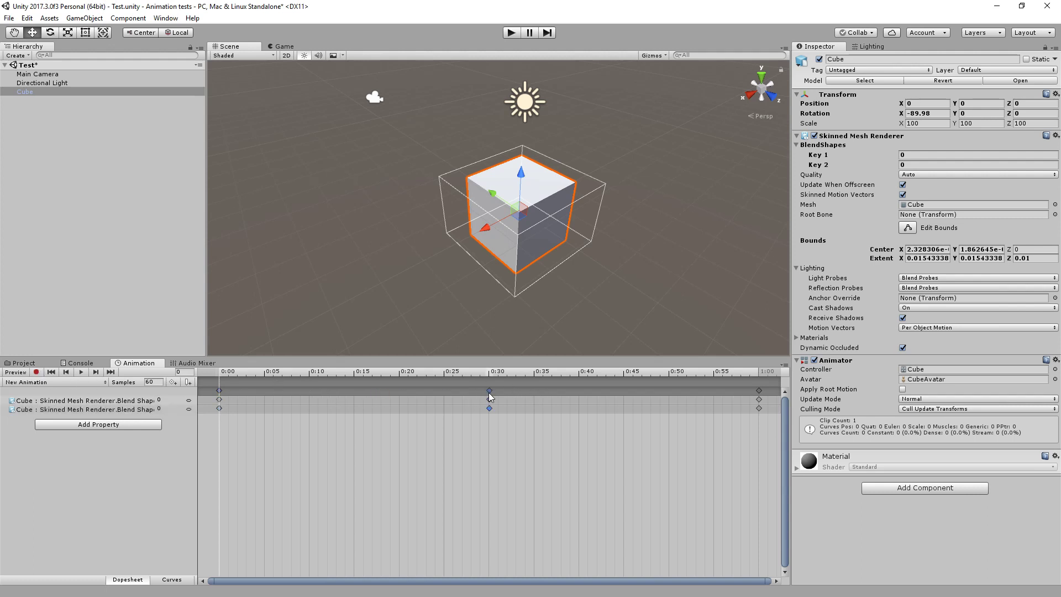
Step: Record values of 100 for both Key 1 and Key 2 at frame 30, and end keyframe recording
left_click(36, 372)
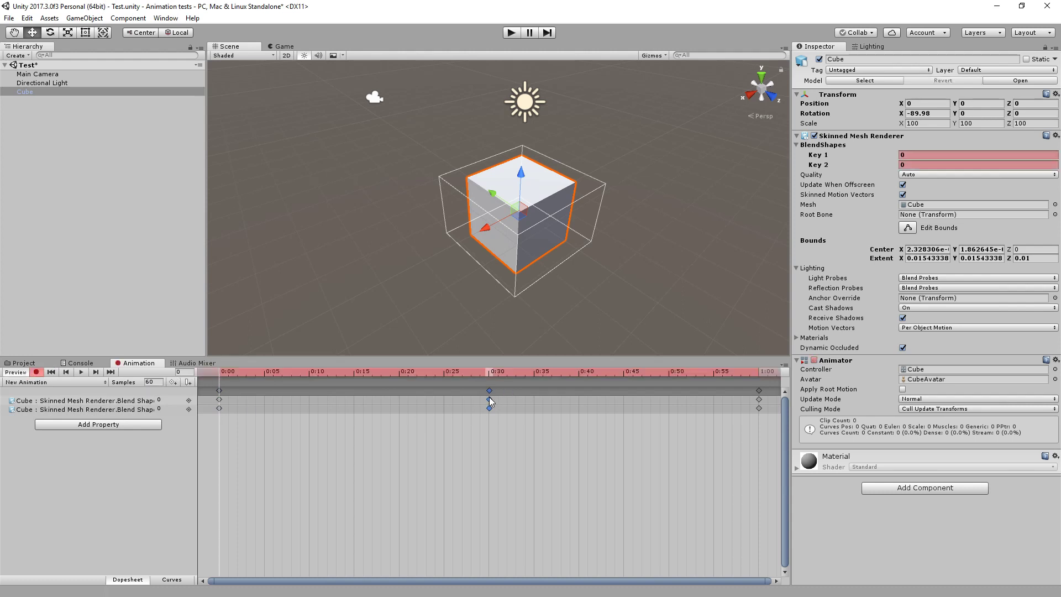
left_click(489, 371)
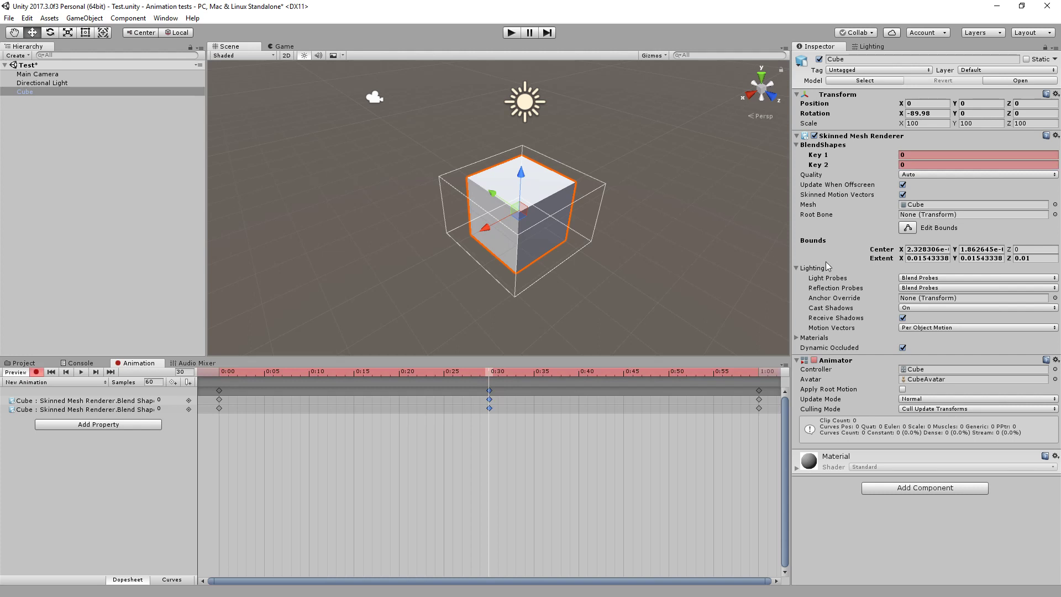
left_click(916, 155)
type("100")
left_click(918, 165)
type("100")
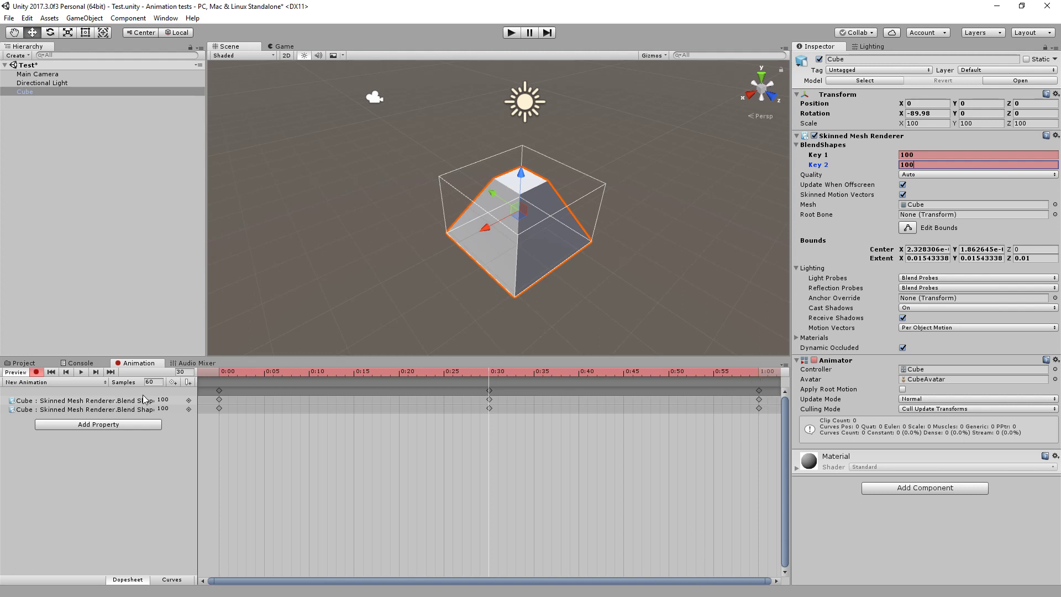
left_click(36, 372)
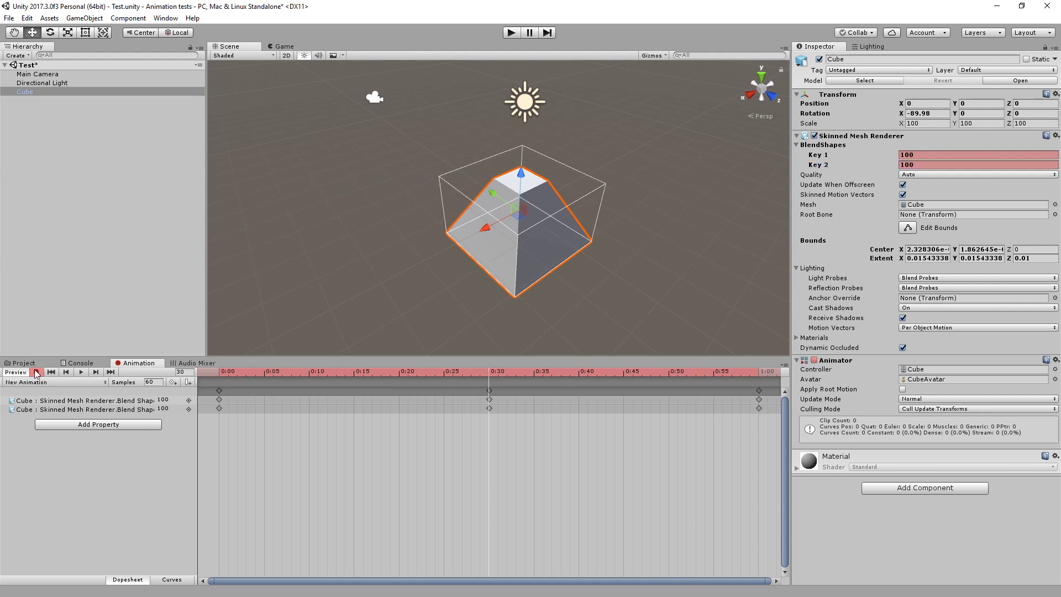
Step: Check the keyframe at 1:00, scrub the timeline, and play the clip to preview the blend shape animation
left_click(761, 378)
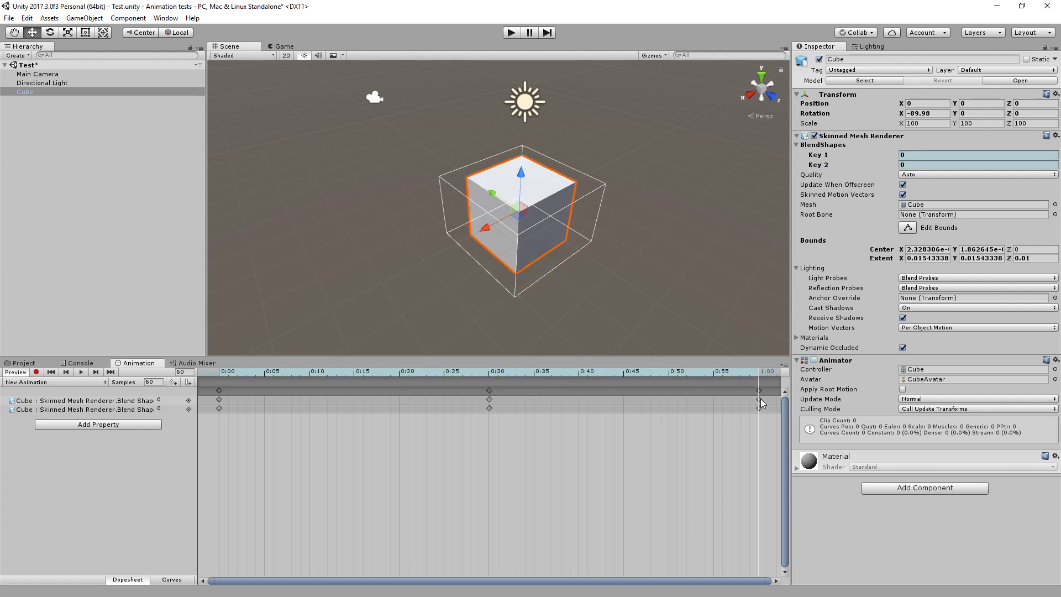
left_click(760, 400)
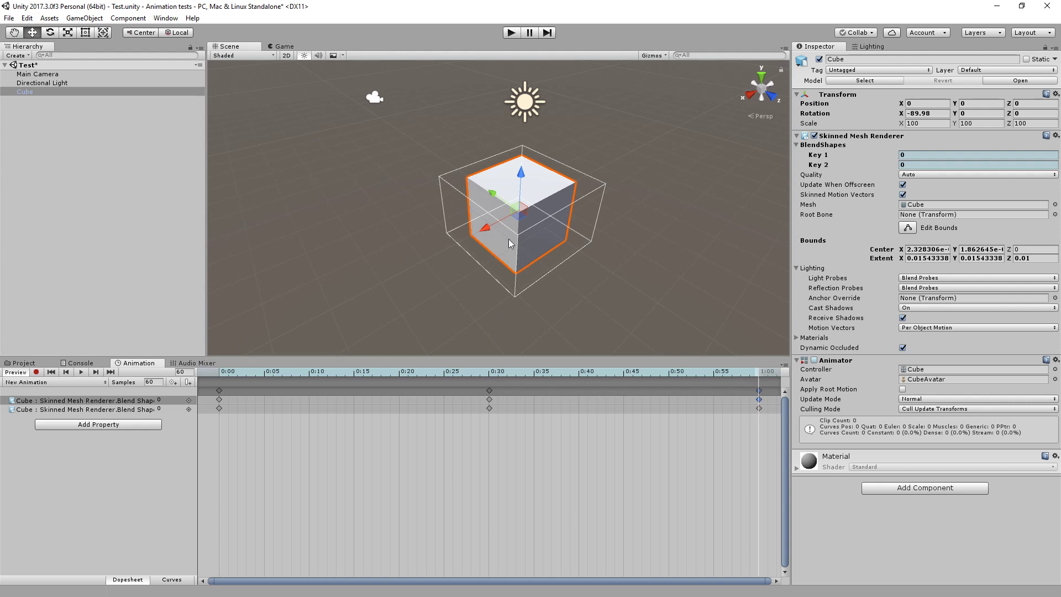
left_click_drag(765, 379, 658, 386)
left_click(81, 372)
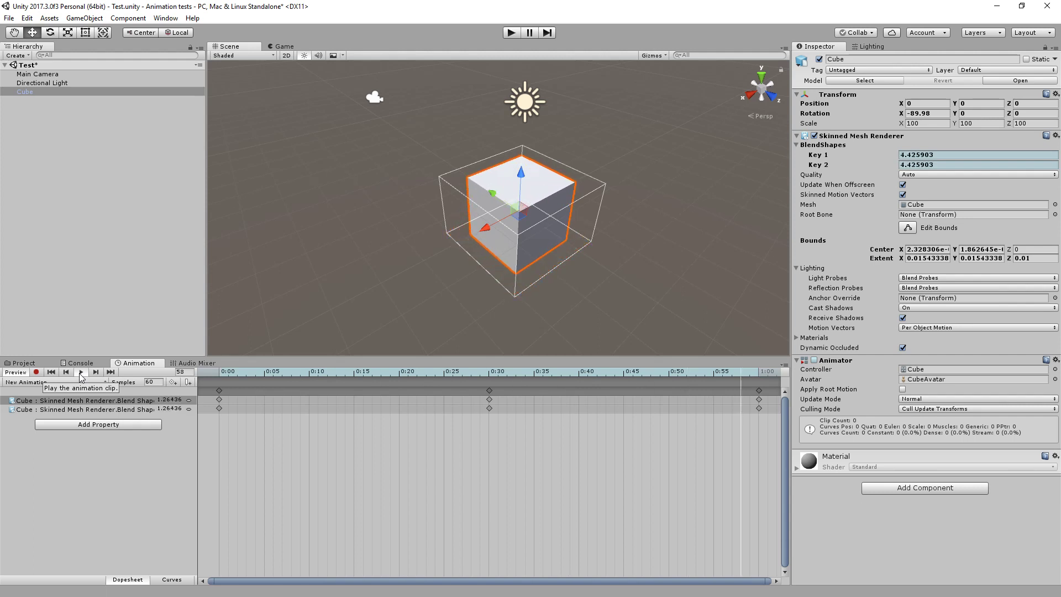
left_click(80, 373)
Step: Move Key 2's middle keyframe to about 0:19 and Key 1's to about 0:43, and play the clip to check the timing
left_click_drag(489, 408, 382, 401)
left_click_drag(489, 399, 605, 399)
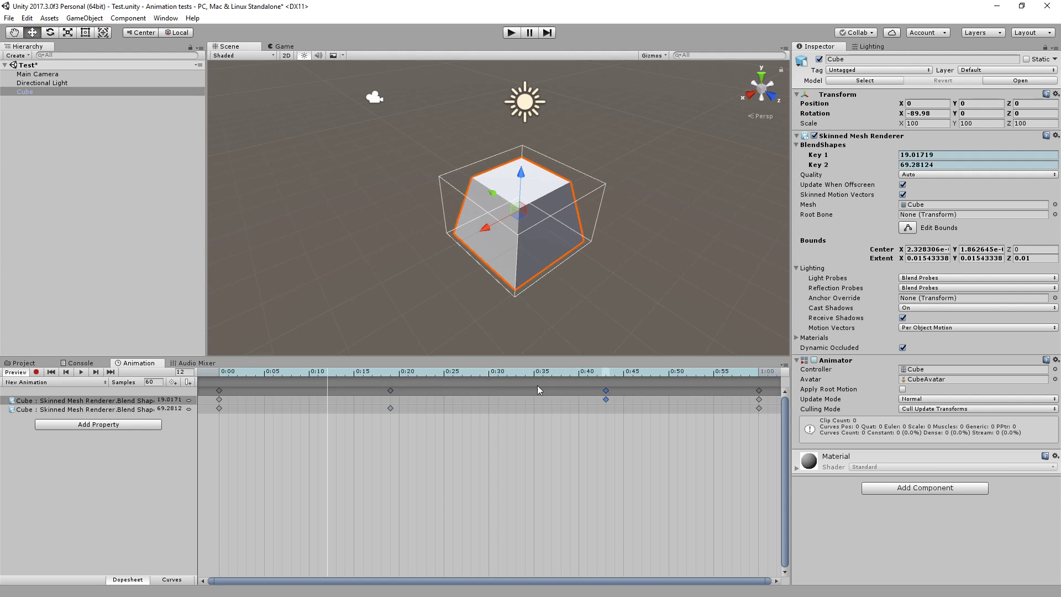
left_click(80, 372)
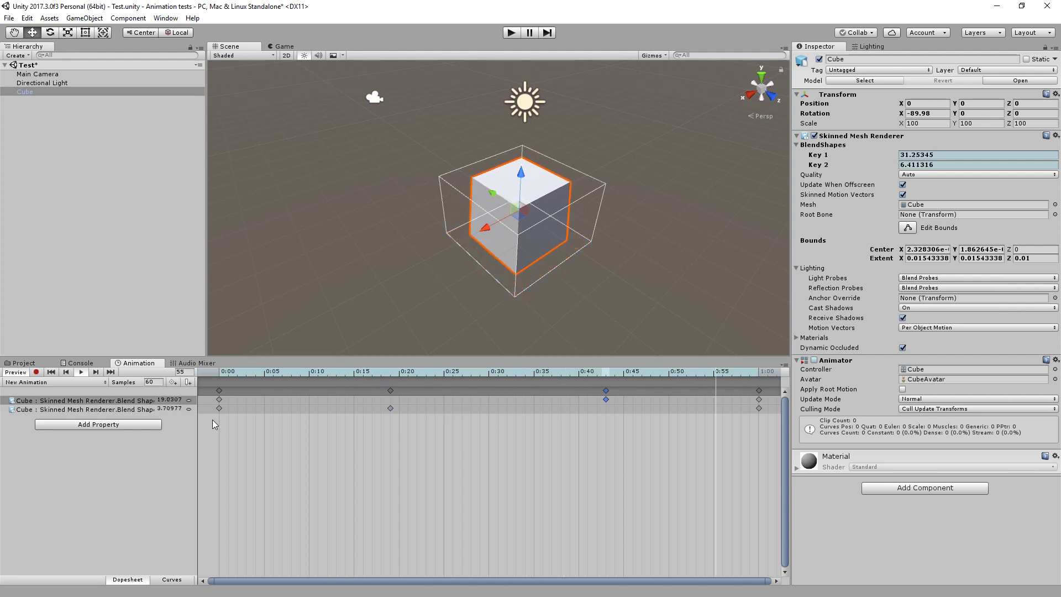
left_click(81, 372)
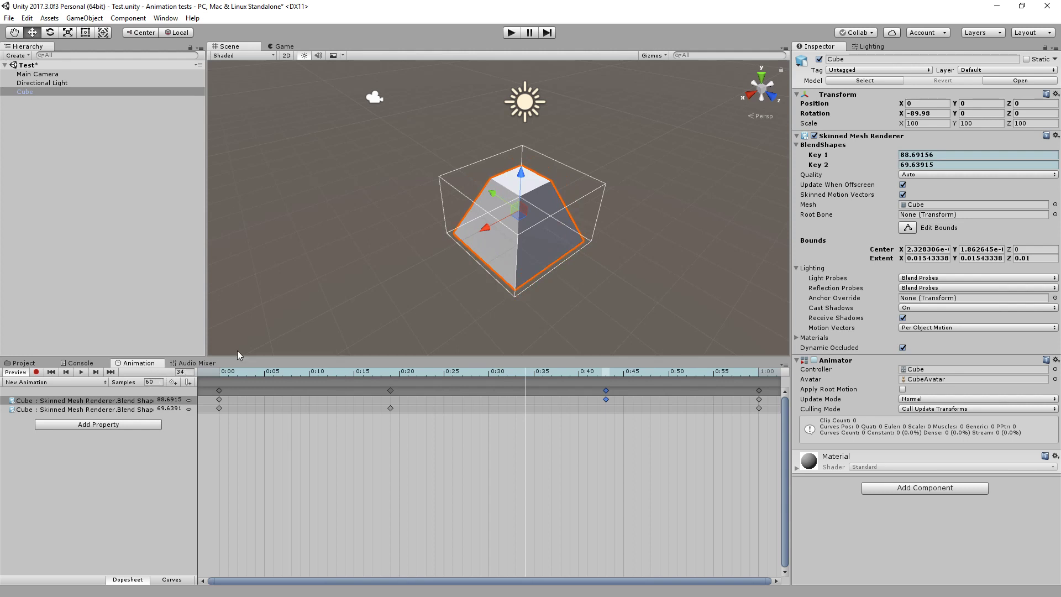
Step: Open the Animator window to view the states of the Cube's controller
left_click(165, 18)
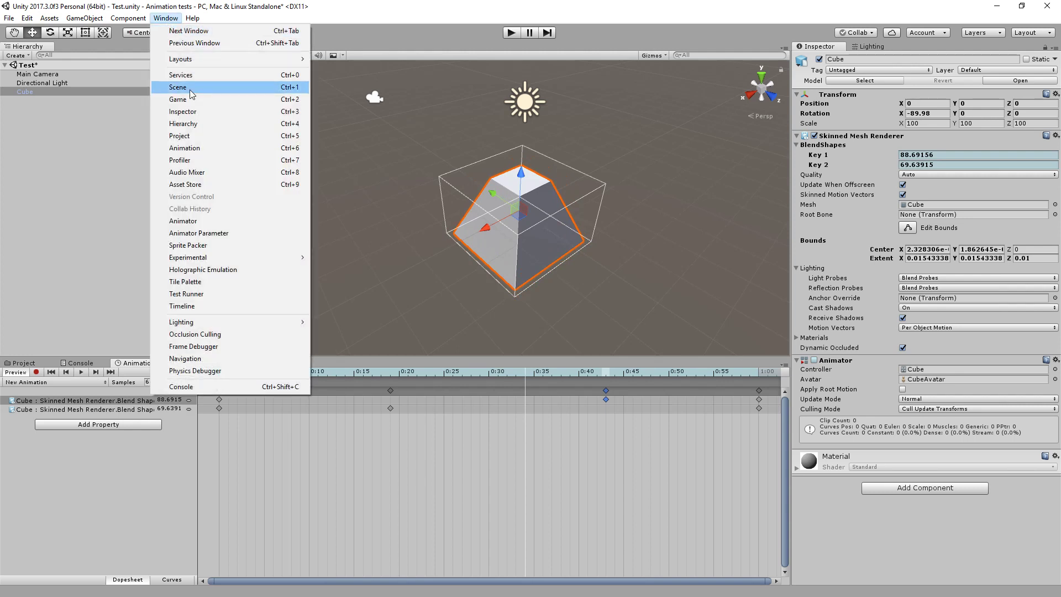
left_click(202, 221)
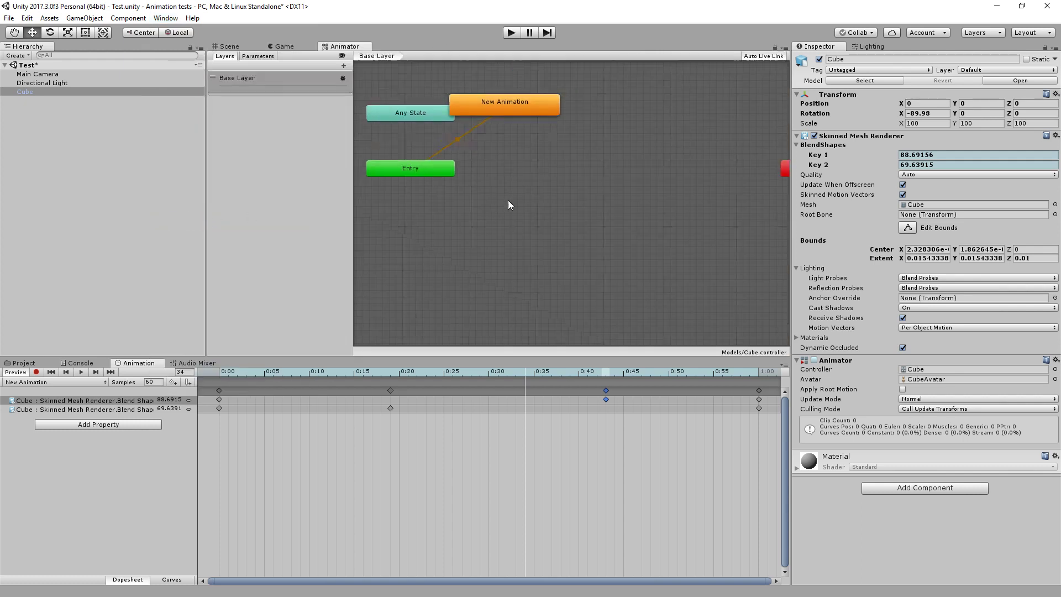
Step: Reposition the New Animation state to the right of the Entry state in the Animator graph, and select the Cube again
left_click(502, 139)
left_click_drag(502, 140, 571, 201)
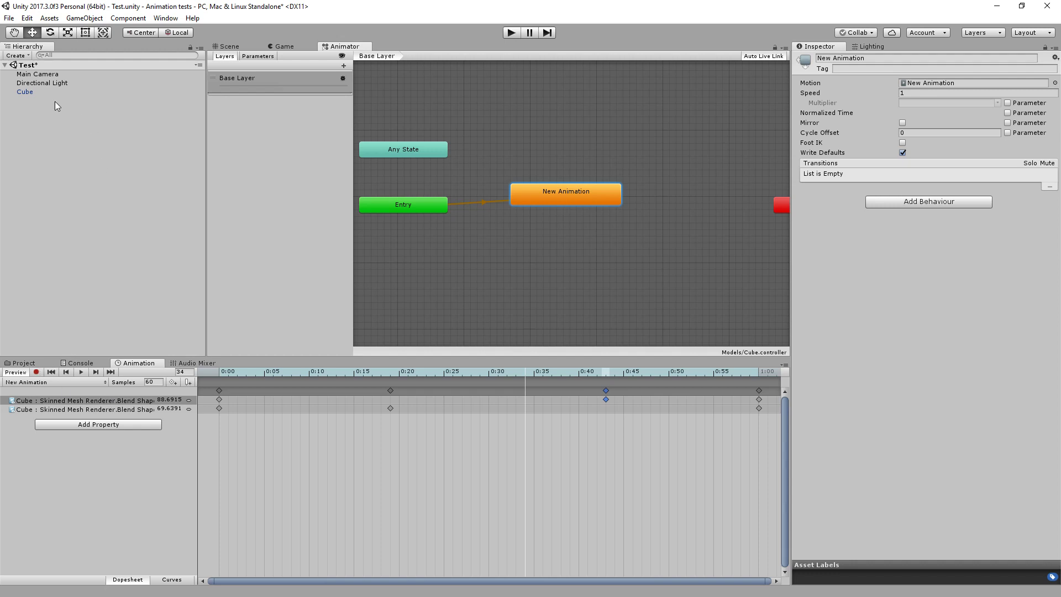
left_click(16, 92)
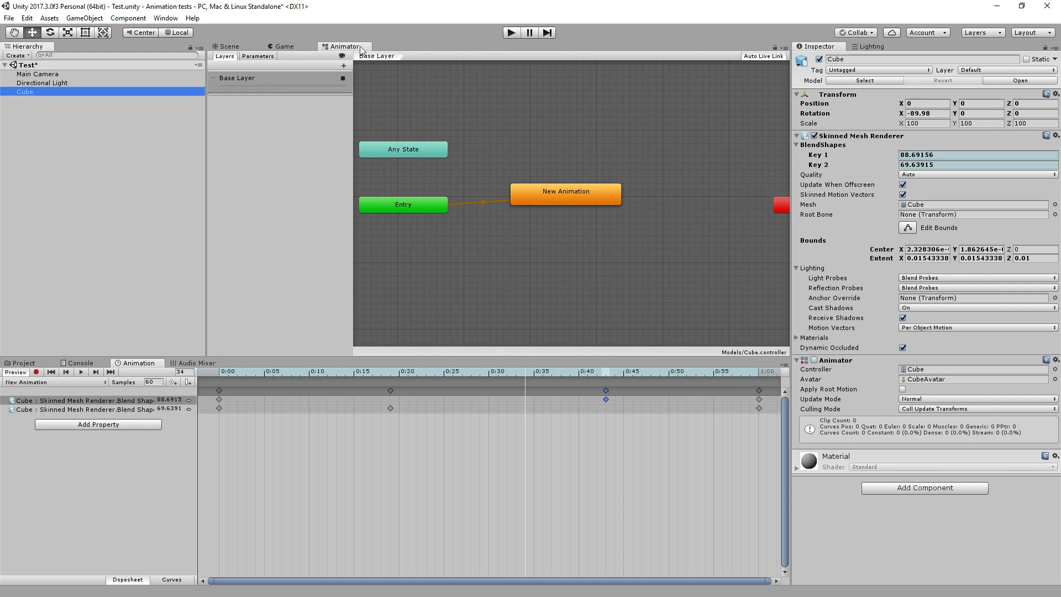
Step: Run the scene in play mode, check the Cube in the Scene view and its state in the Animator, and stop to inspect the Cube
left_click(511, 33)
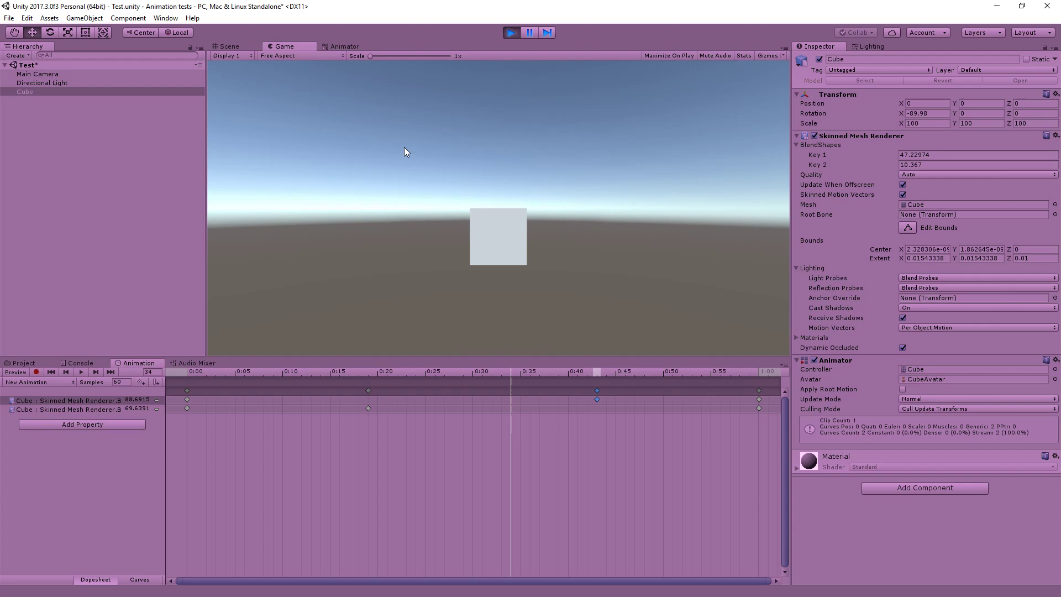
left_click(230, 47)
left_click_drag(525, 232, 553, 260, "alt")
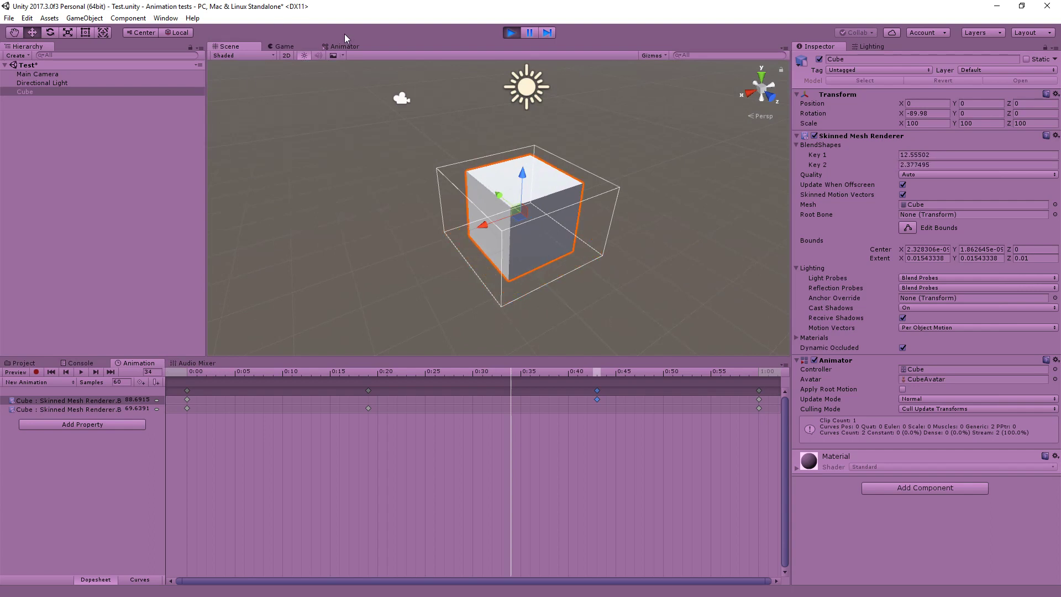
left_click(340, 45)
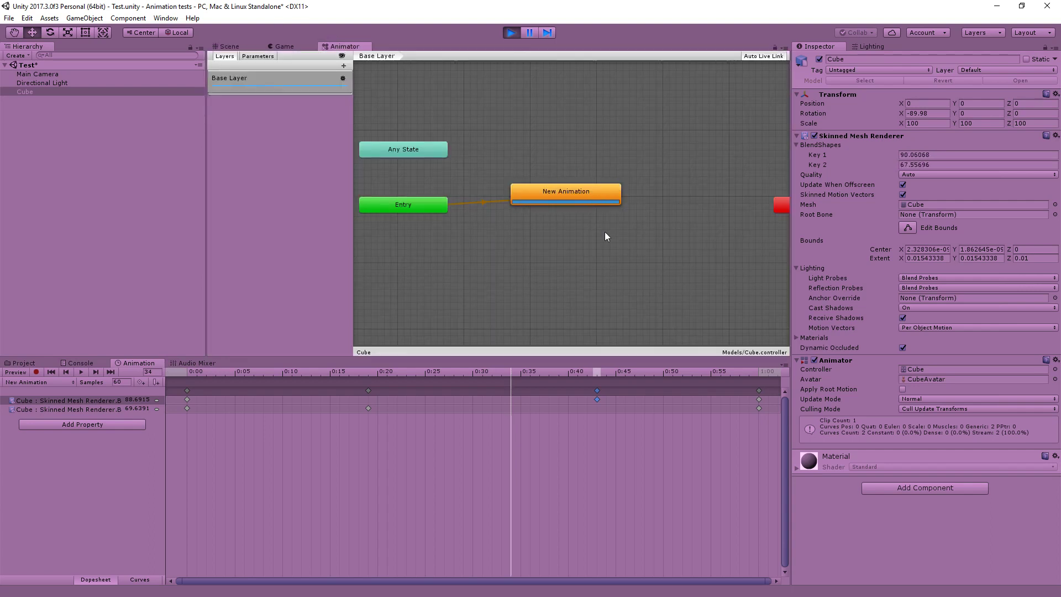
left_click(229, 47)
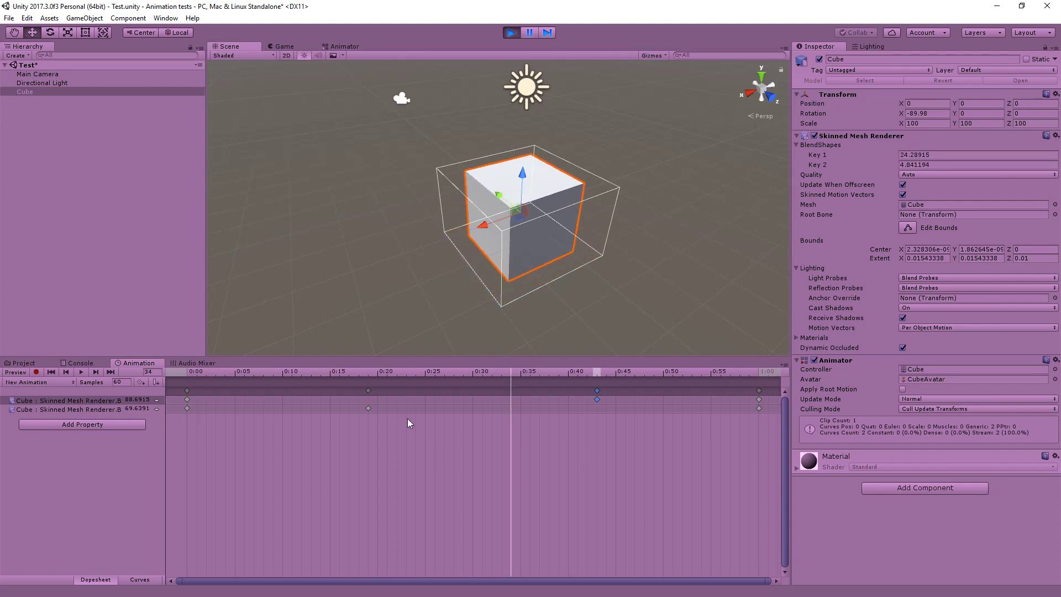
left_click(344, 47)
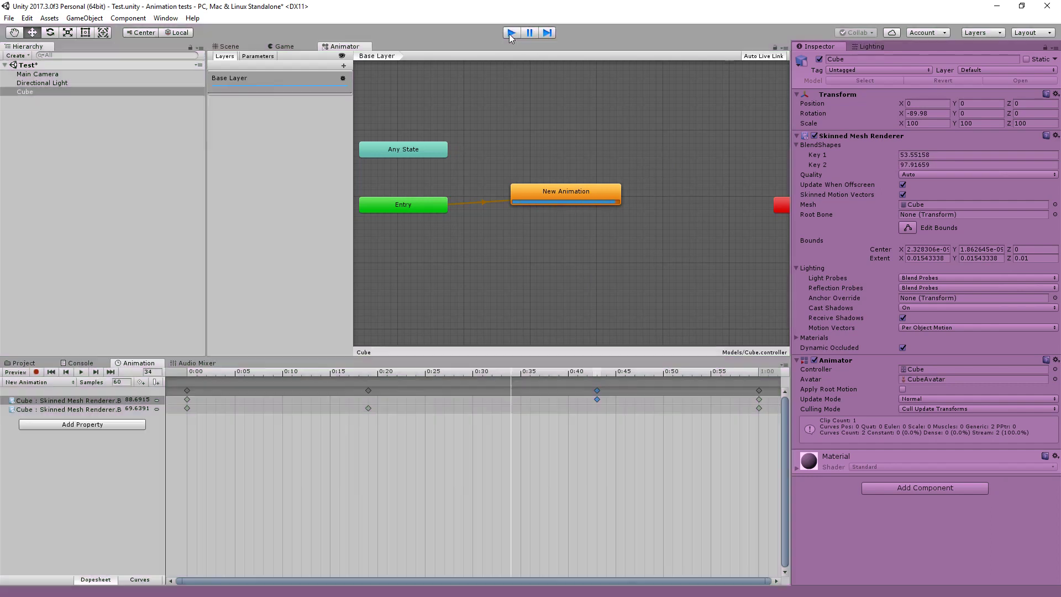
left_click(510, 33)
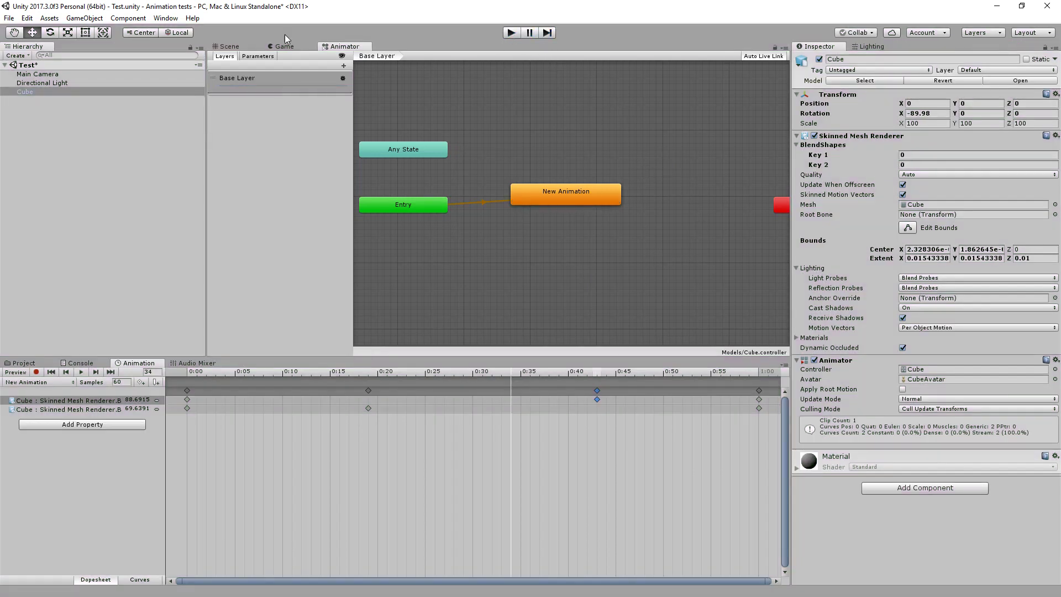
left_click(230, 47)
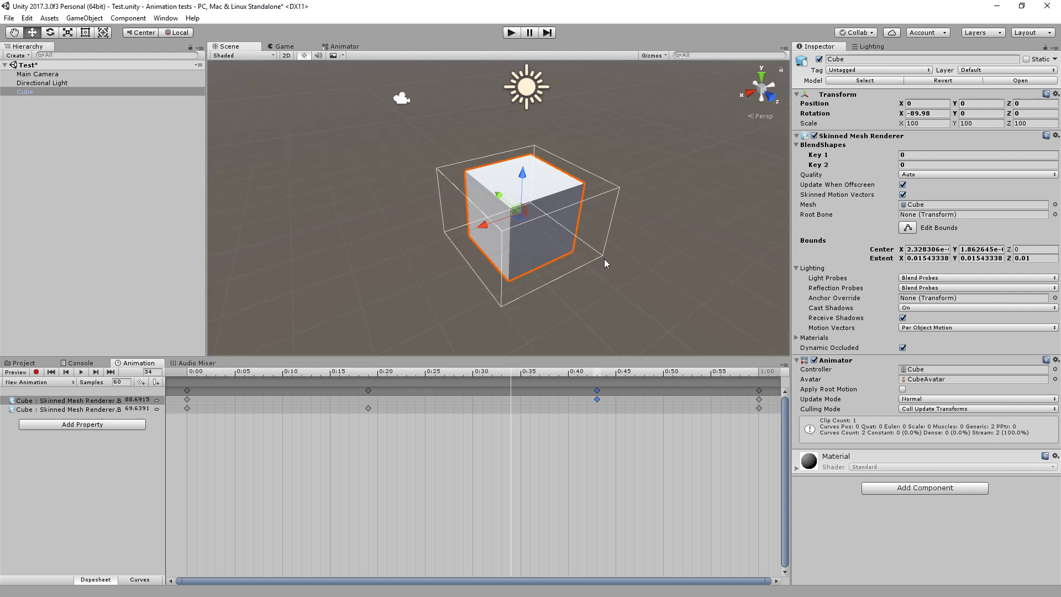
mouse_move(605, 258)
left_mouse_down("alt")
mouse_move(400, 289)
mouse_move(399, 242)
mouse_move(646, 227)
mouse_move(614, 227)
mouse_move(609, 250)
left_mouse_up("alt")
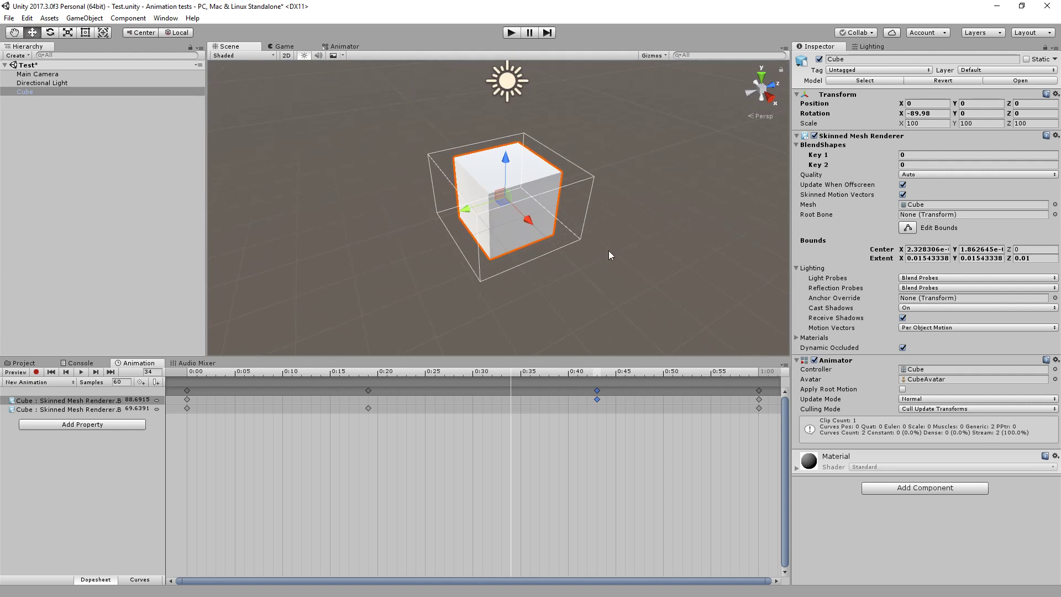